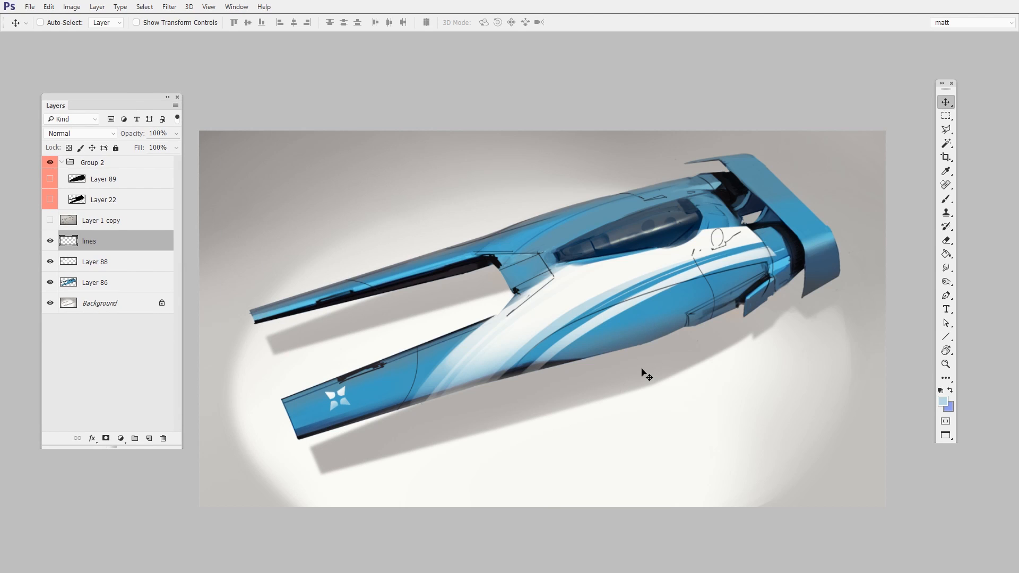
Hide the lines, Layer 88 and Layer 86 layers one by one and show them again to inspect each layer's contribution.
drag(635, 342, 669, 326)
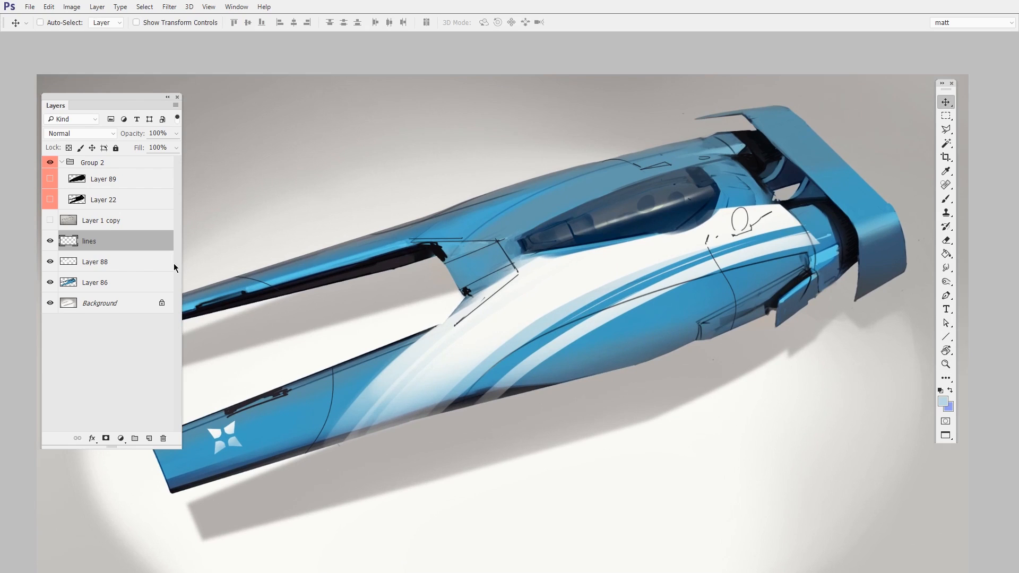
click(50, 241)
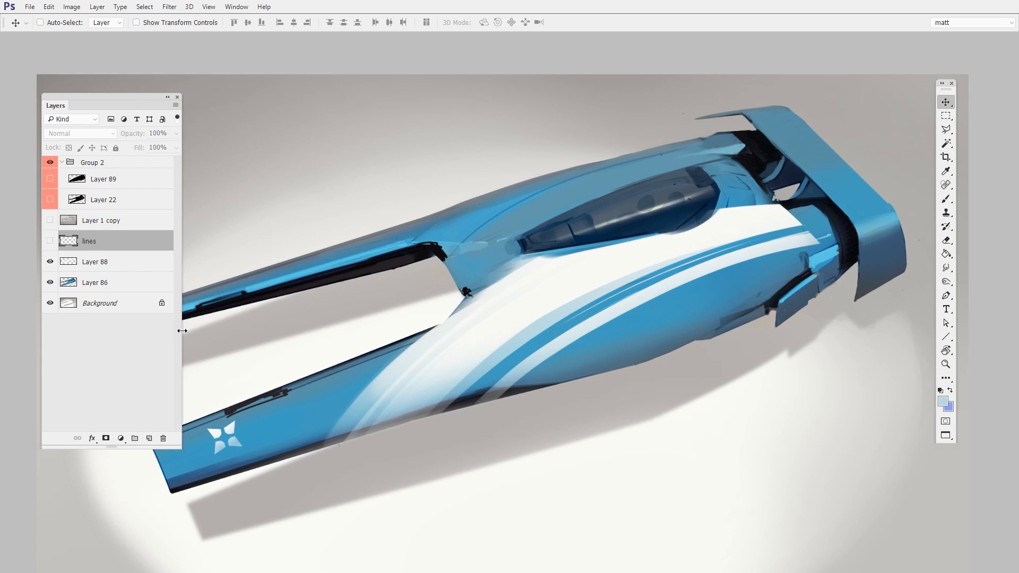
click(50, 262)
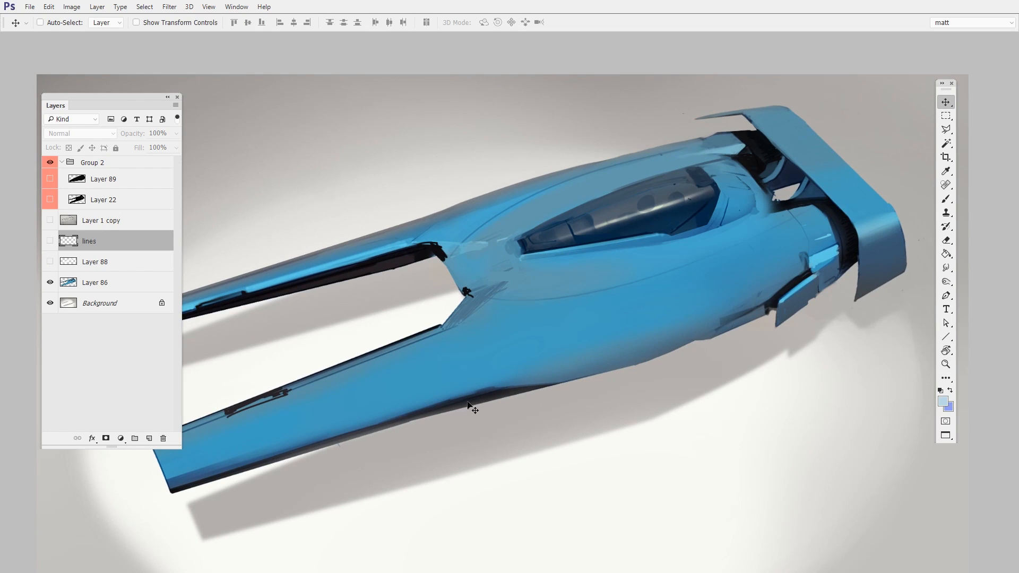
click(59, 284)
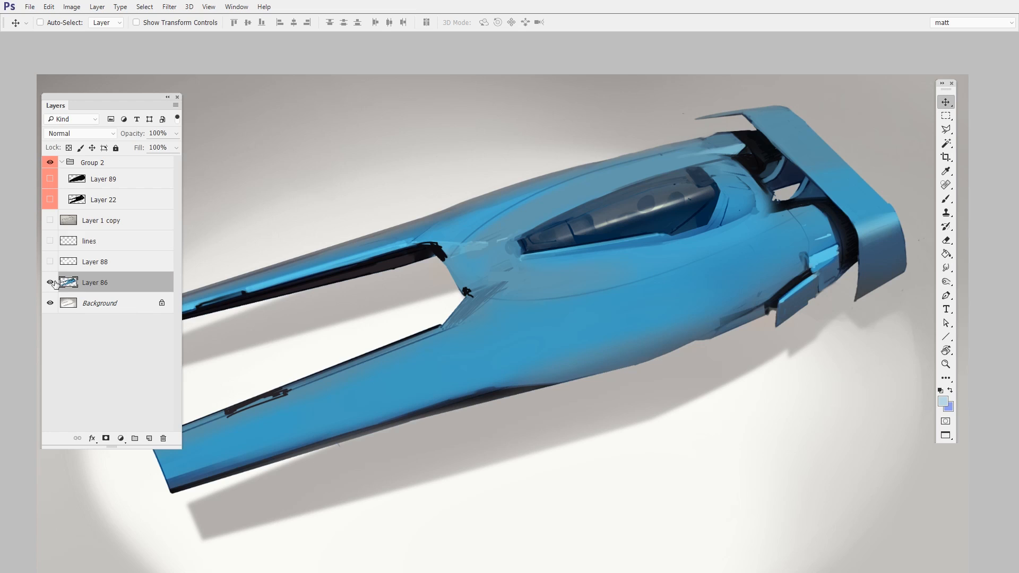
click(51, 282)
click(51, 282)
click(50, 261)
click(50, 241)
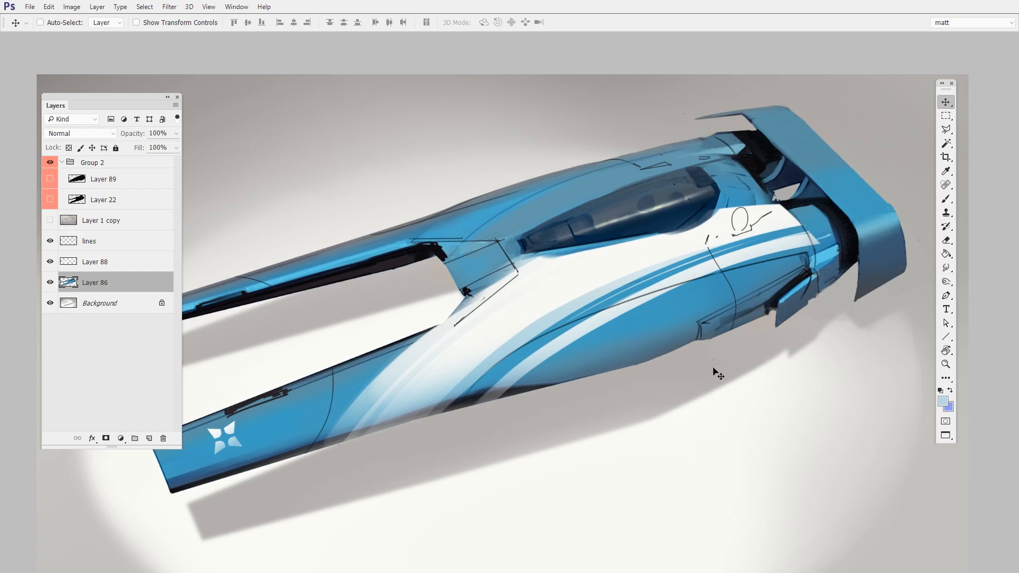
Add a new layer above the lines layer and brush a hull-blue stroke extending diagonally off the ship's lower side.
click(117, 243)
key(ctrl+shift+alt+n)
key(b)
alt+click(654, 321)
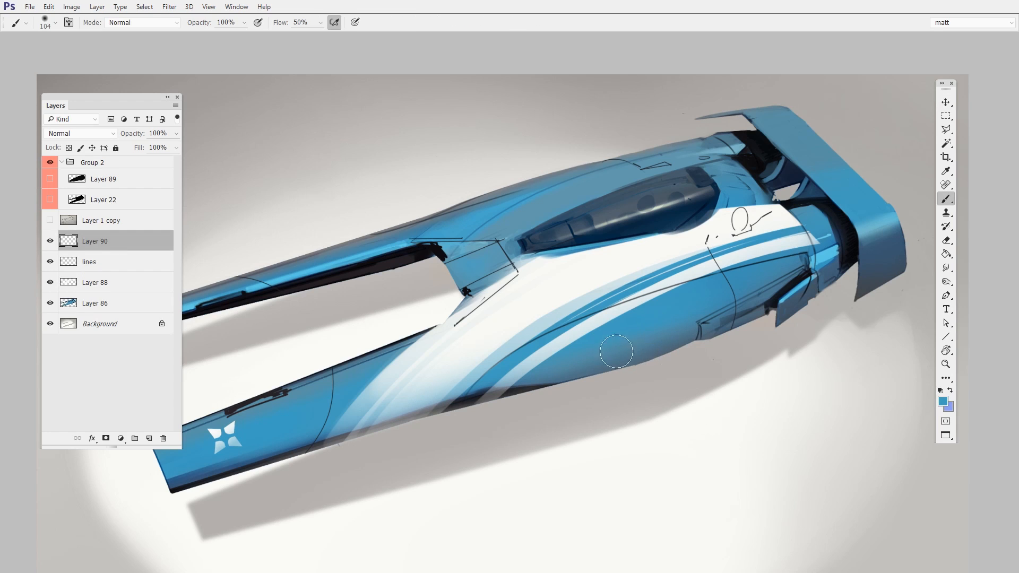
drag(611, 348, 690, 406)
Erase the edges and end of the blue stroke to shape a small angular fin, and merge its layer down.
key(e)
drag(597, 387, 616, 378)
drag(664, 407, 684, 420)
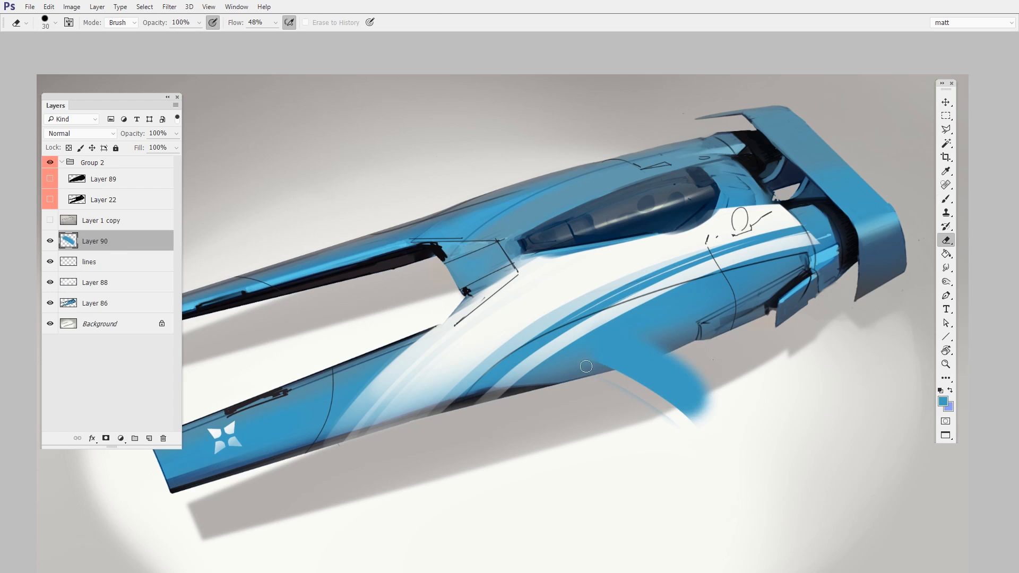
right_click(591, 380)
drag(632, 381, 690, 418)
drag(595, 364, 698, 431)
drag(640, 343, 731, 443)
drag(647, 416, 710, 382)
drag(645, 406, 703, 370)
drag(685, 416, 717, 396)
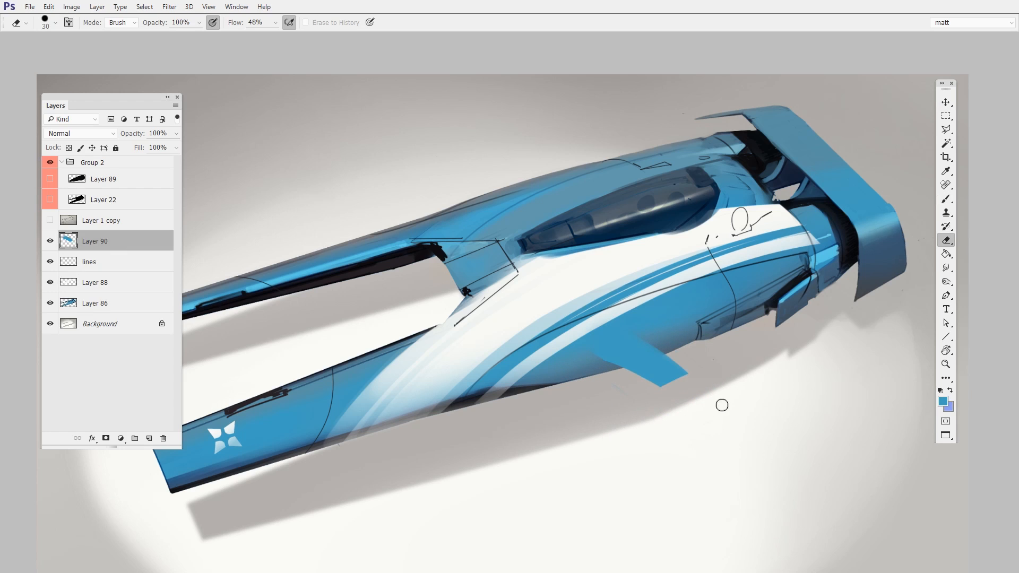
key(ctrl+e)
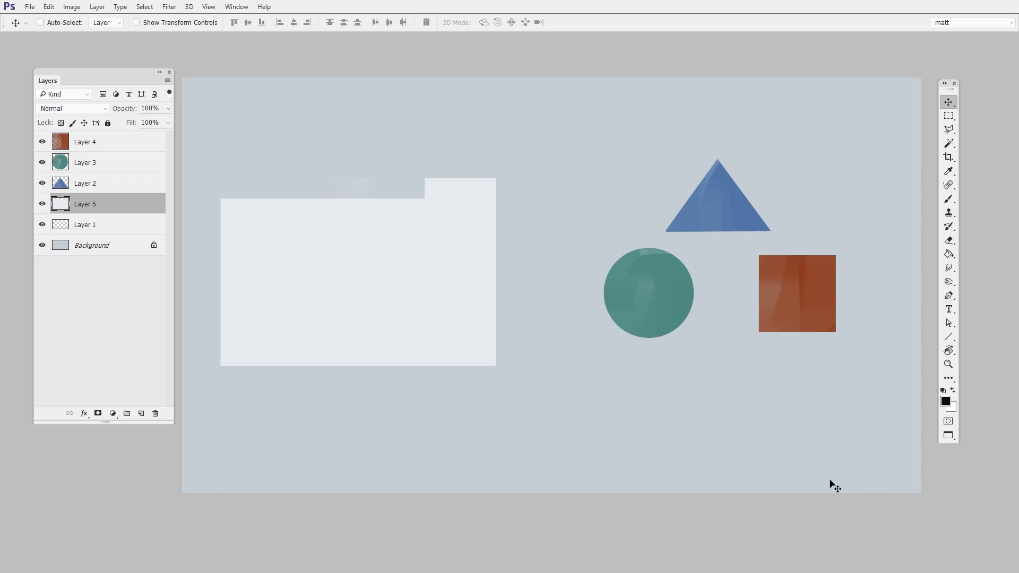
Use the Move tool to shift the white shape on Layer 5 towards the triangle and back to the canvas's left half.
right_click(951, 105)
click(989, 103)
drag(716, 216, 800, 167)
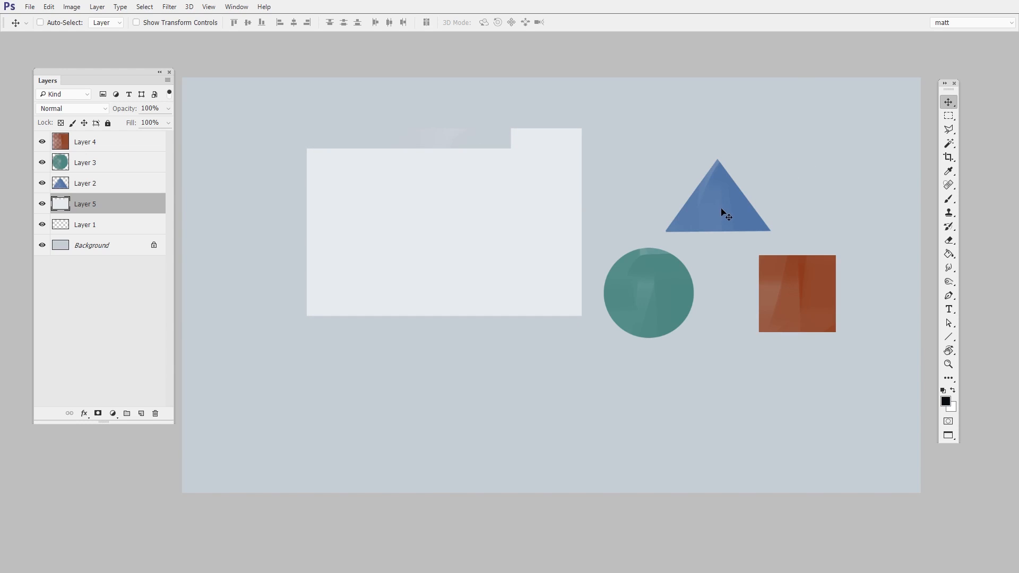
drag(723, 213, 773, 182)
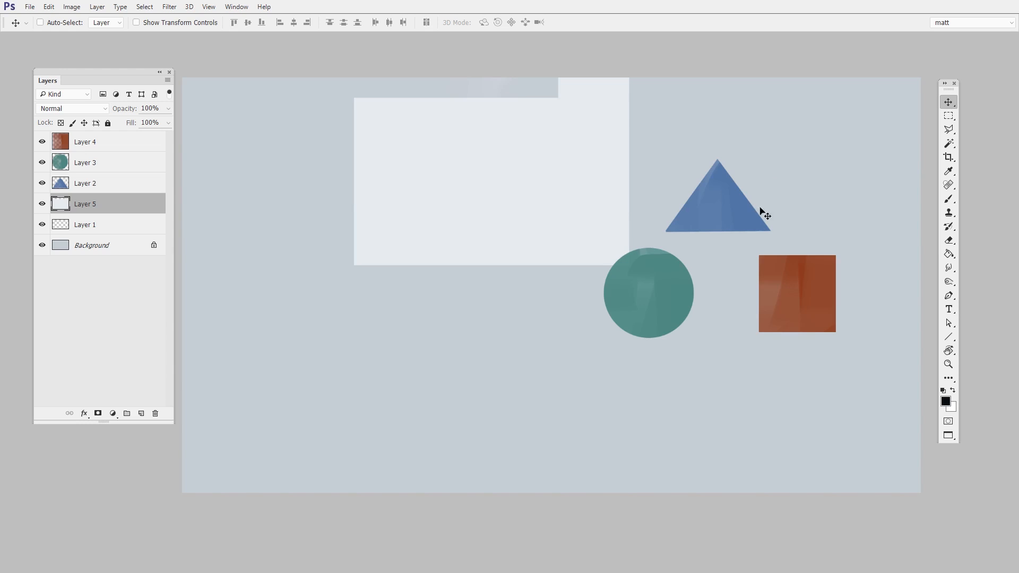
drag(789, 155, 709, 227)
drag(687, 289, 662, 301)
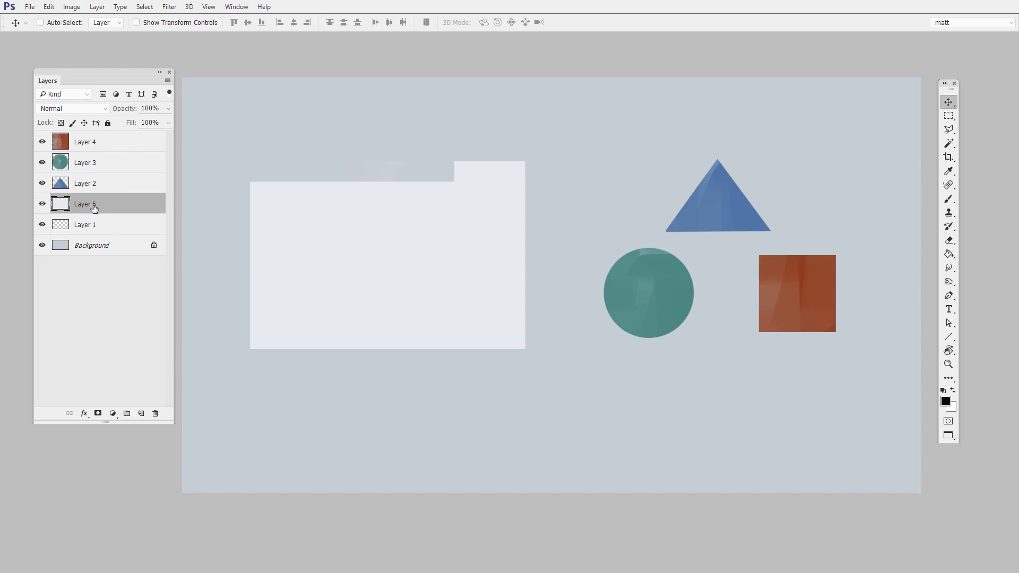
drag(467, 277, 454, 303)
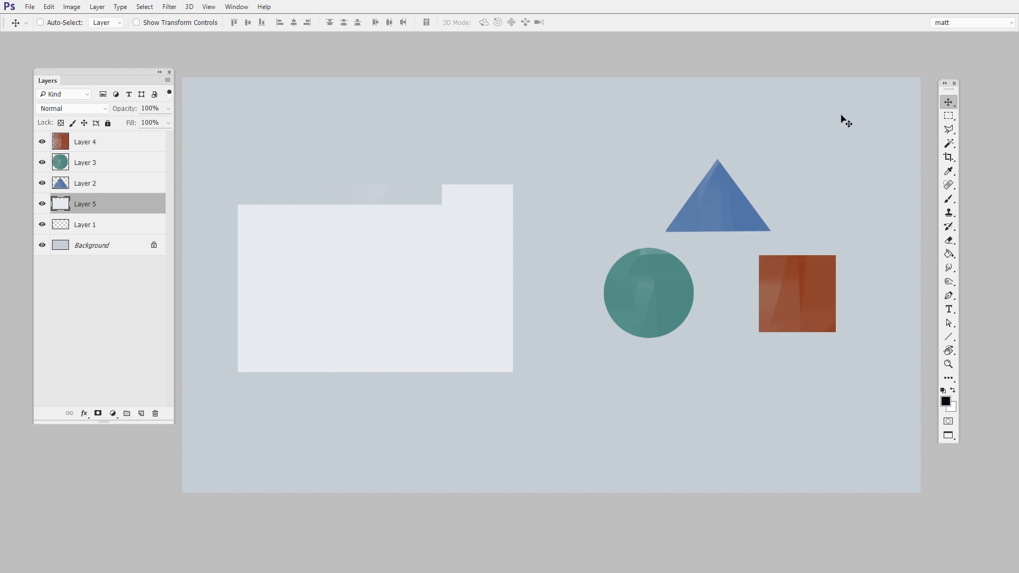
Reposition the white shape on Layer 5 slightly upward in several small moves that start from empty canvas areas.
mouse_move(885, 137)
mouse_down()
mouse_move(858, 161)
mouse_move(895, 143)
mouse_up()
drag(647, 465, 662, 460)
drag(292, 122, 263, 114)
drag(853, 426, 864, 402)
mouse_move(815, 133)
mouse_down()
mouse_move(794, 148)
mouse_move(829, 138)
mouse_up()
drag(340, 398, 349, 391)
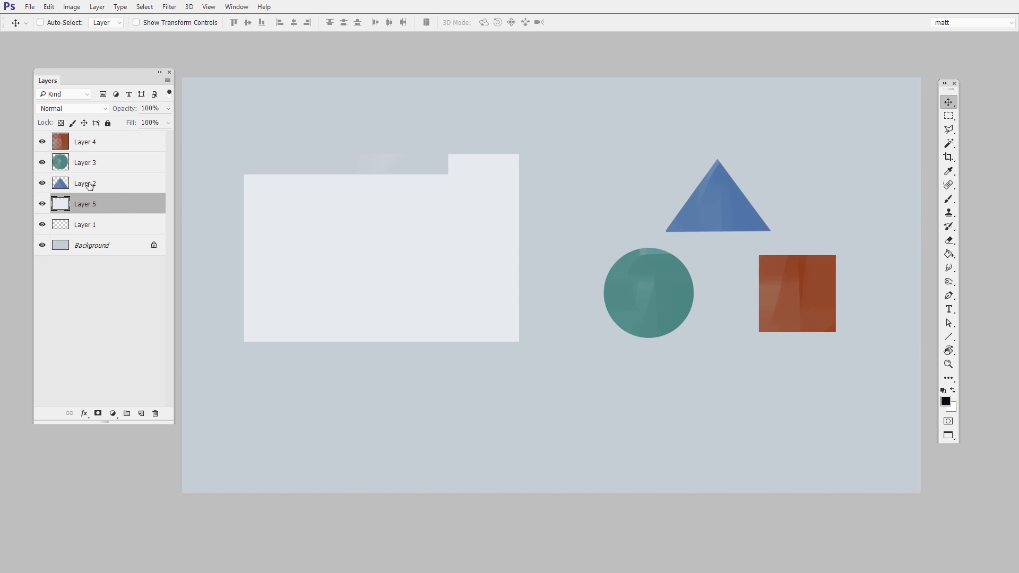
Move the blue triangle on Layer 2 slightly up and left, and shift it together with Layer 3's green circle the same way.
click(111, 183)
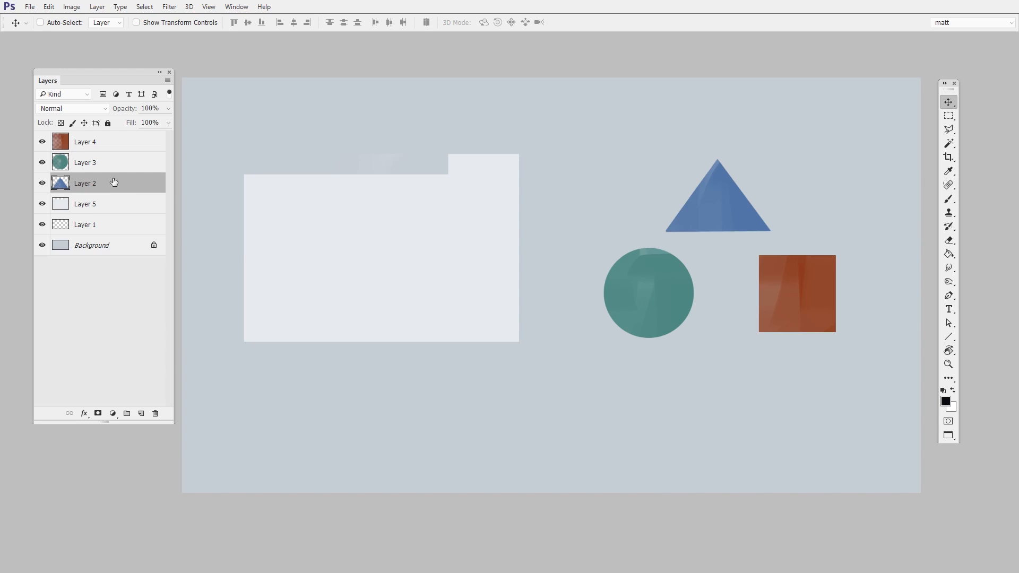
drag(733, 259, 754, 259)
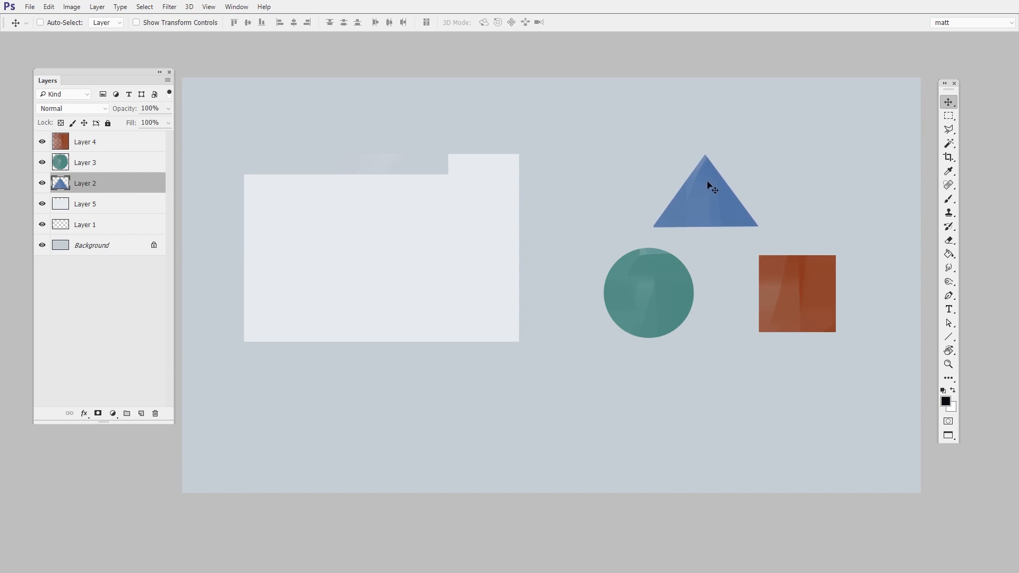
drag(236, 436, 229, 430)
drag(287, 148, 259, 146)
drag(864, 462, 844, 466)
ctrl+click(109, 164)
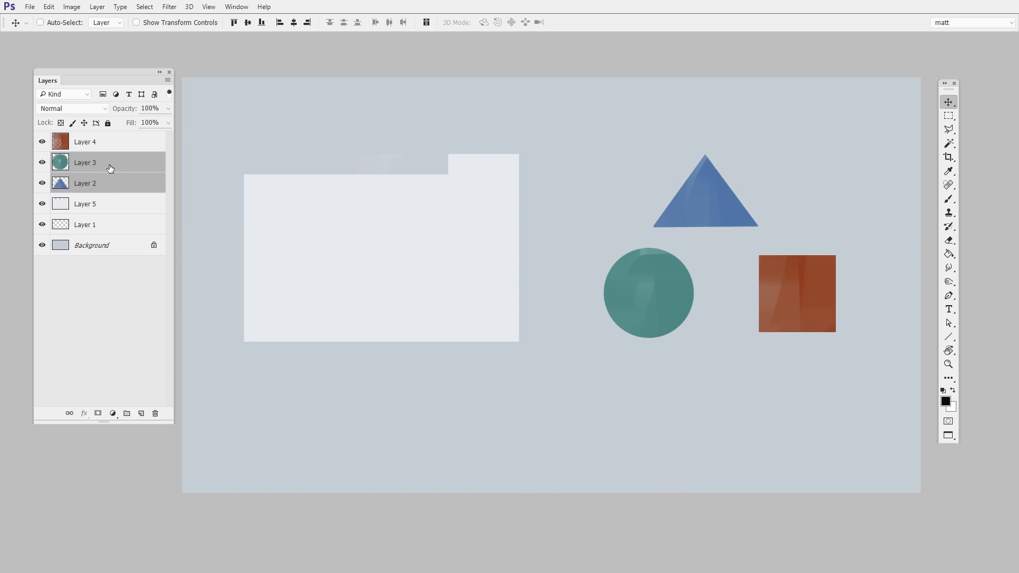
drag(683, 309, 661, 303)
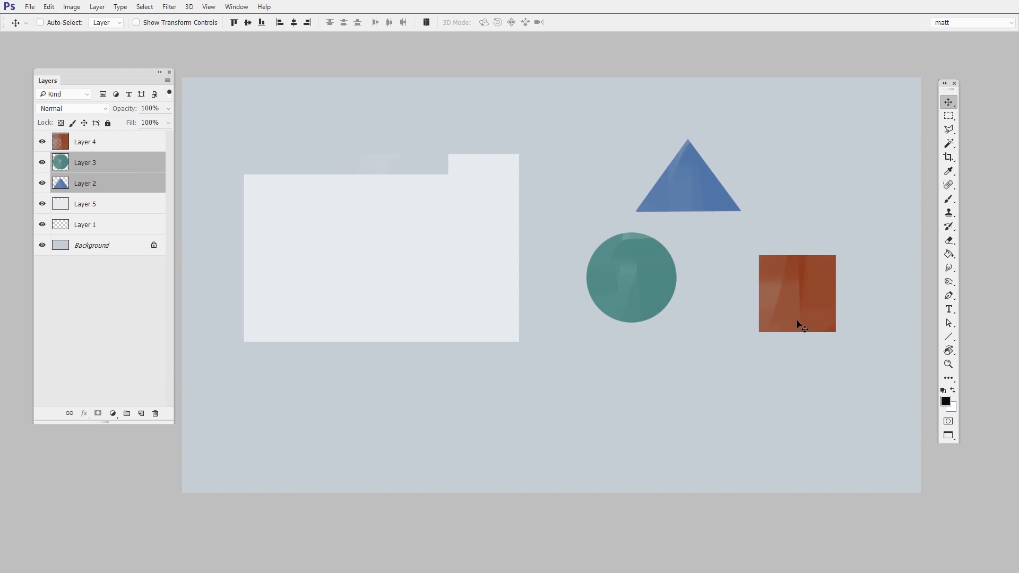
Move the red square on Layer 4 to overlap the green circle's left side, and place Layer 4 below Layer 3.
click(116, 144)
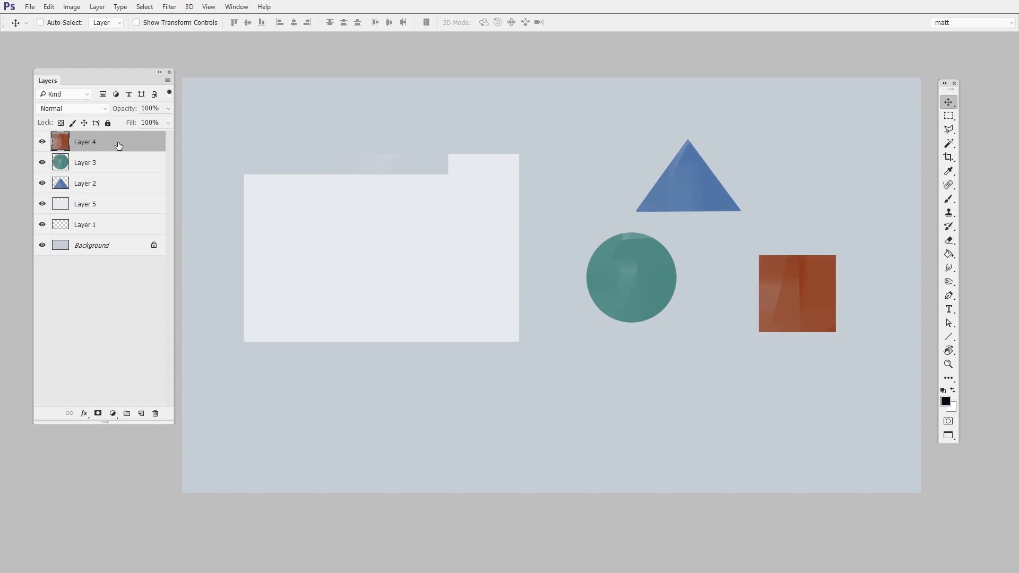
drag(840, 312, 729, 301)
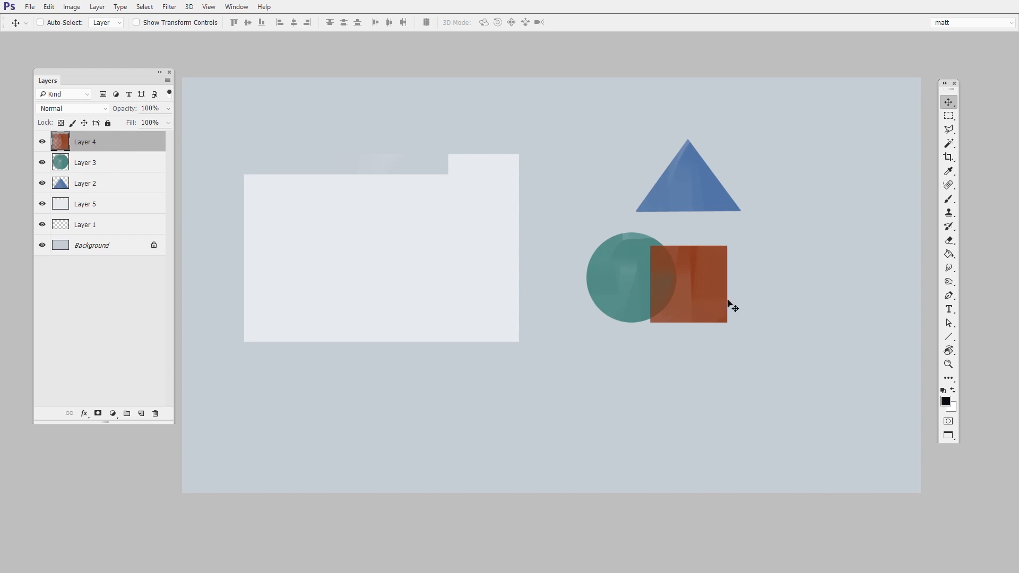
key(z)
click(739, 322)
key(v)
drag(694, 328, 530, 341)
key(z)
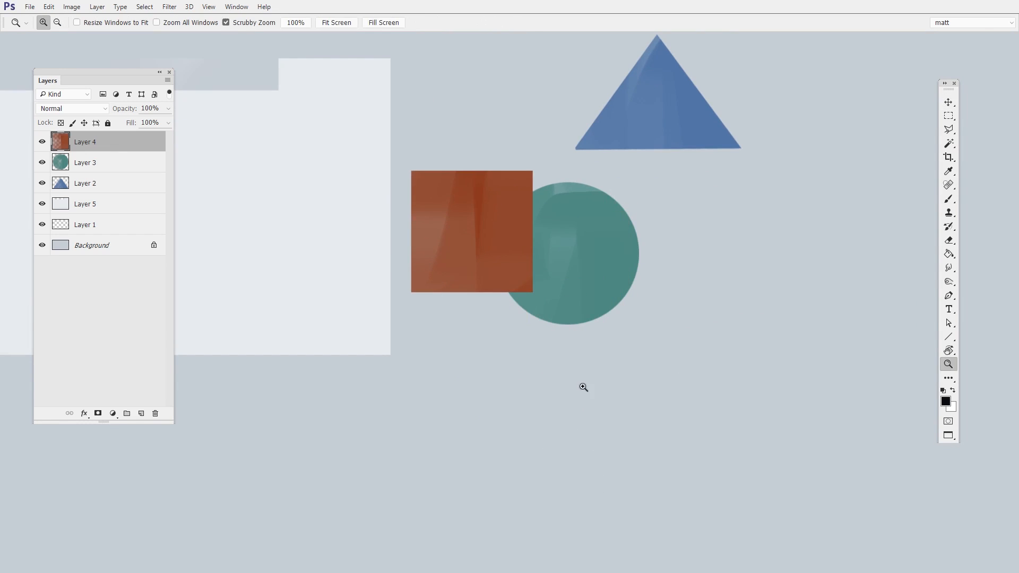
key(ctrl+minus)
key(v)
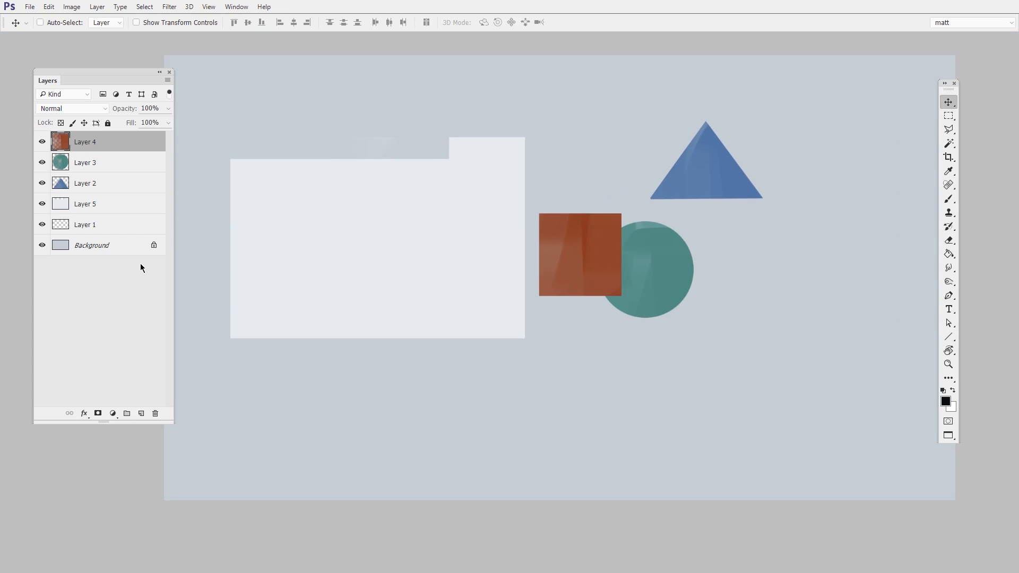
drag(101, 141, 105, 168)
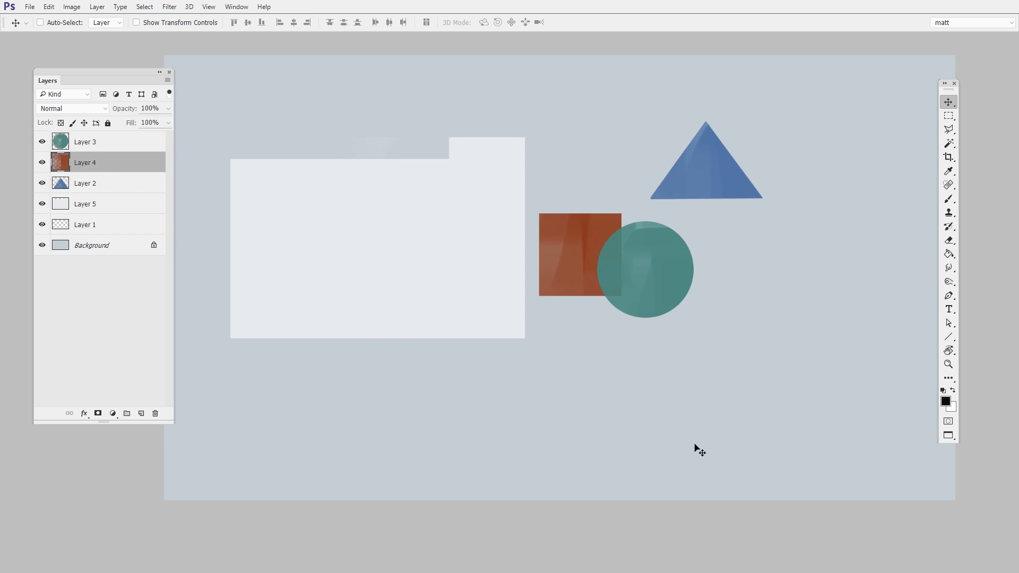
Move the red square over the white shape's upper-right corner and place Layer 4 beneath Layer 5 in the stack.
drag(632, 328, 562, 235)
drag(579, 337, 605, 316)
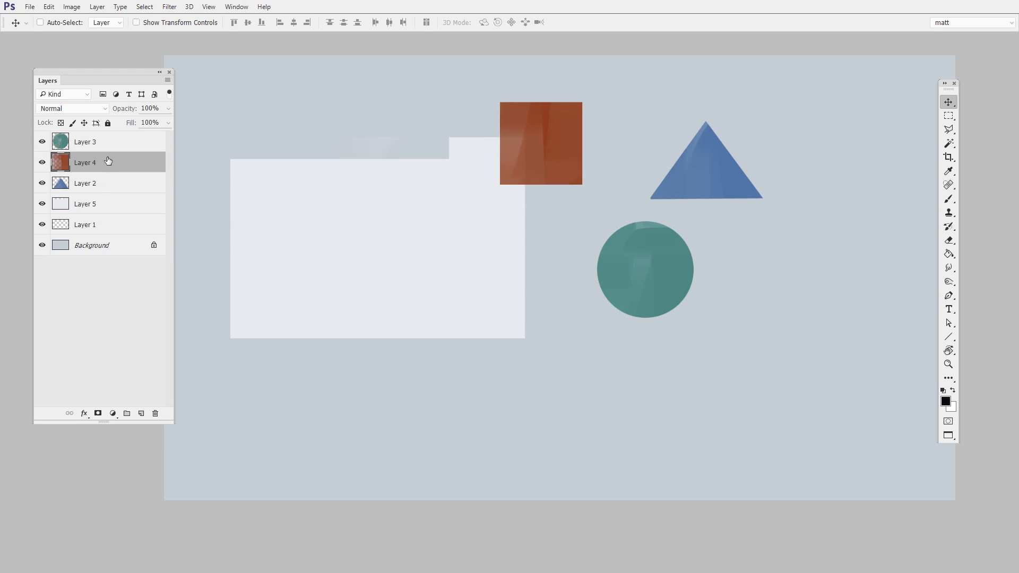
drag(106, 161, 109, 214)
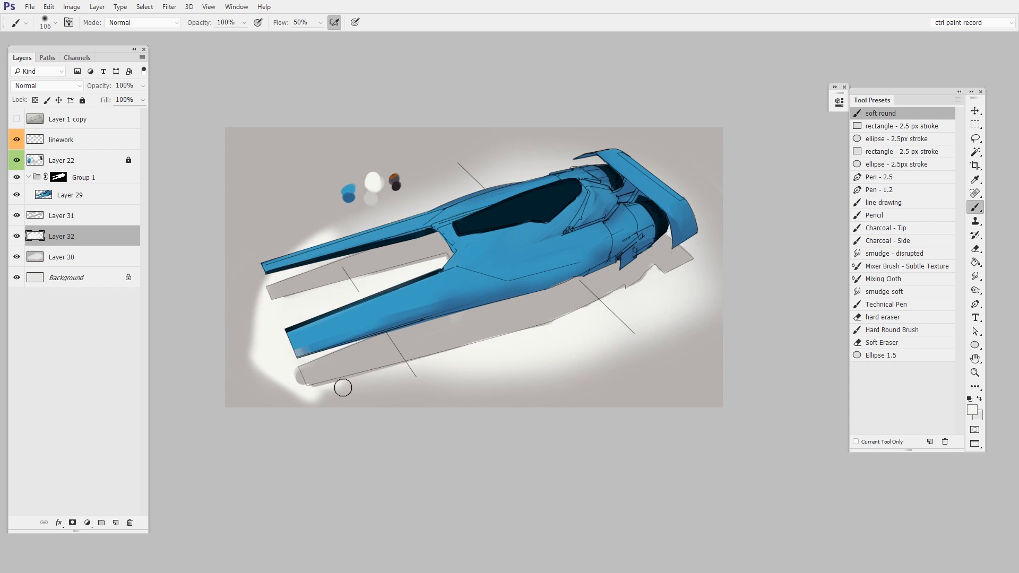
Paint the background and ground around the blue ship on Layer 32 with the soft round brush, using colours sampled from the canvas.
mouse_move(341, 386)
mouse_down()
mouse_move(276, 265)
mouse_move(301, 250)
mouse_move(351, 310)
mouse_up()
alt+click(289, 223)
mouse_move(289, 223)
mouse_down()
mouse_move(236, 346)
mouse_move(352, 396)
mouse_move(504, 339)
mouse_move(582, 341)
mouse_up()
alt+click(582, 343)
drag(333, 361, 589, 371)
drag(703, 326, 589, 372)
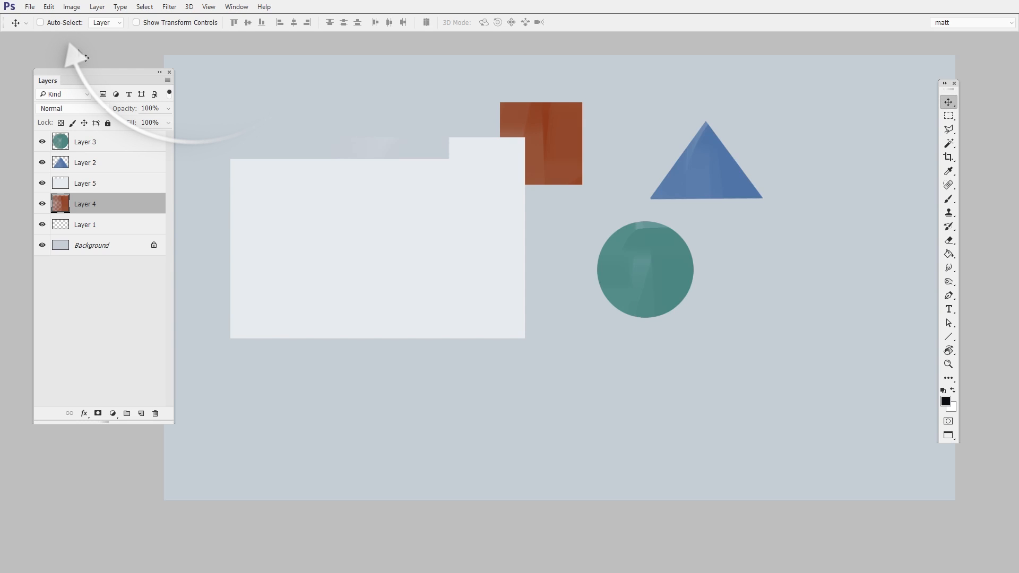
Keep the Move tool's auto-select target at Layer, pick the green circle directly on the canvas and move it down and right.
click(119, 23)
click(120, 24)
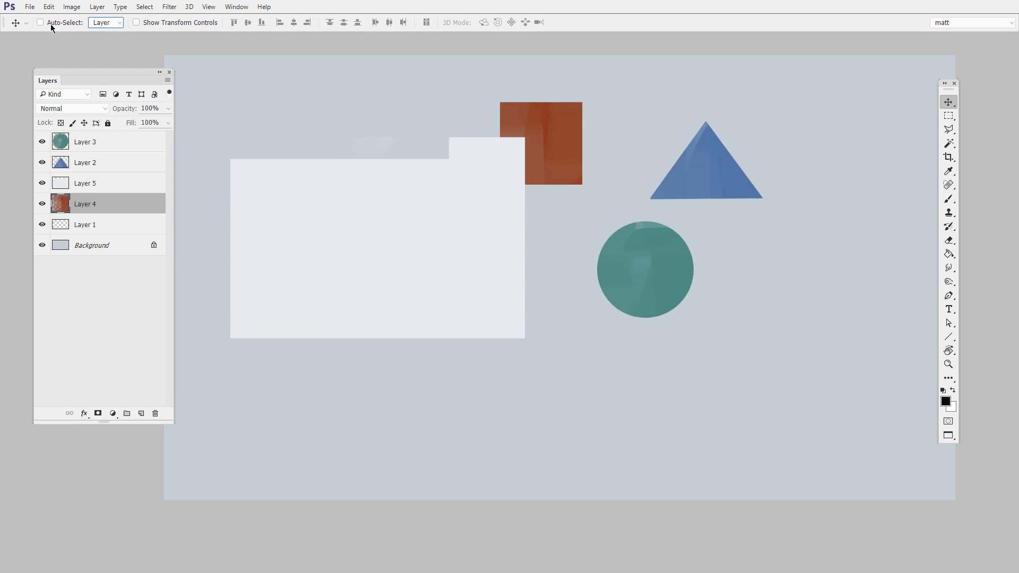
click(113, 23)
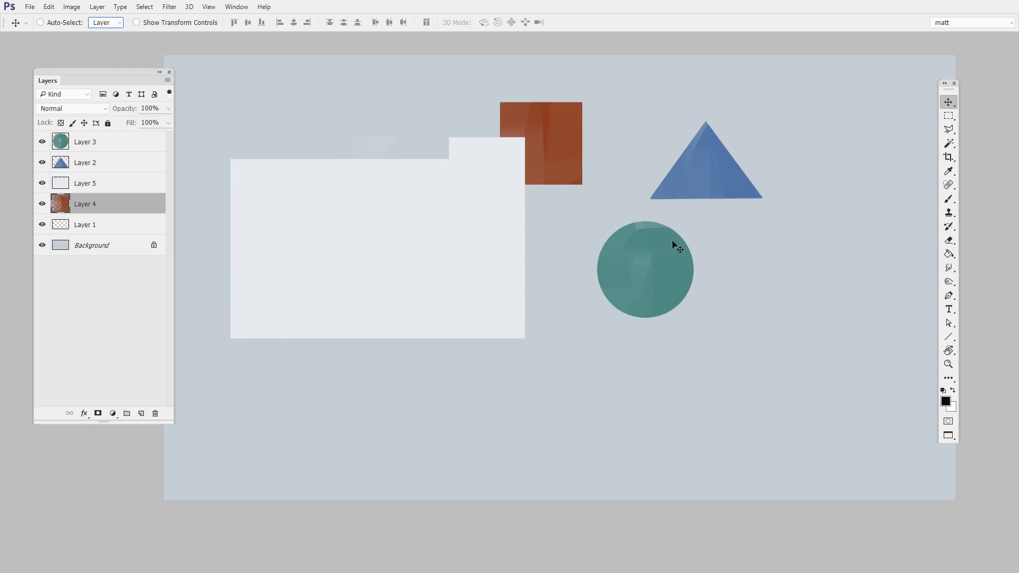
ctrl+click(654, 290)
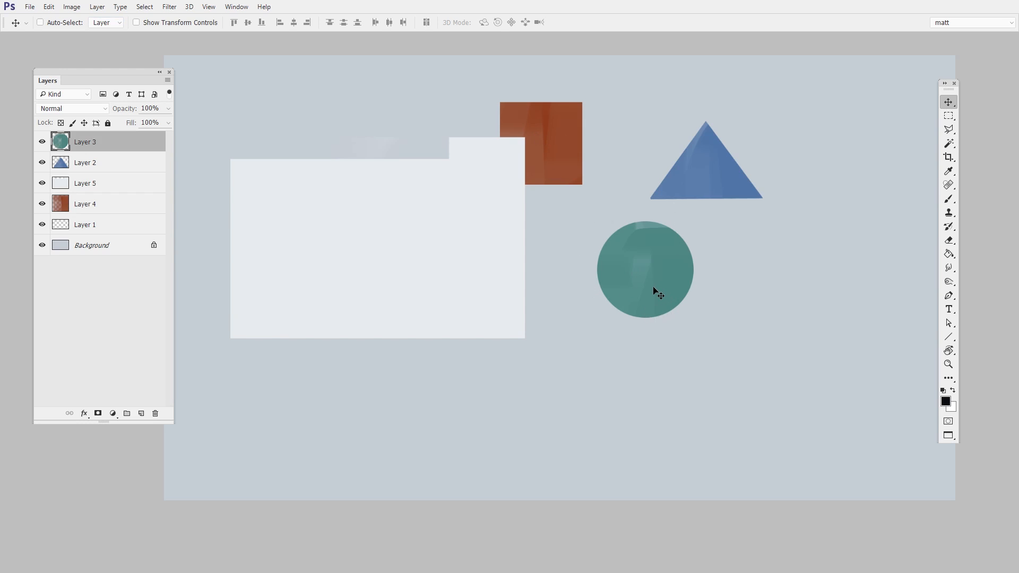
drag(682, 288, 709, 366)
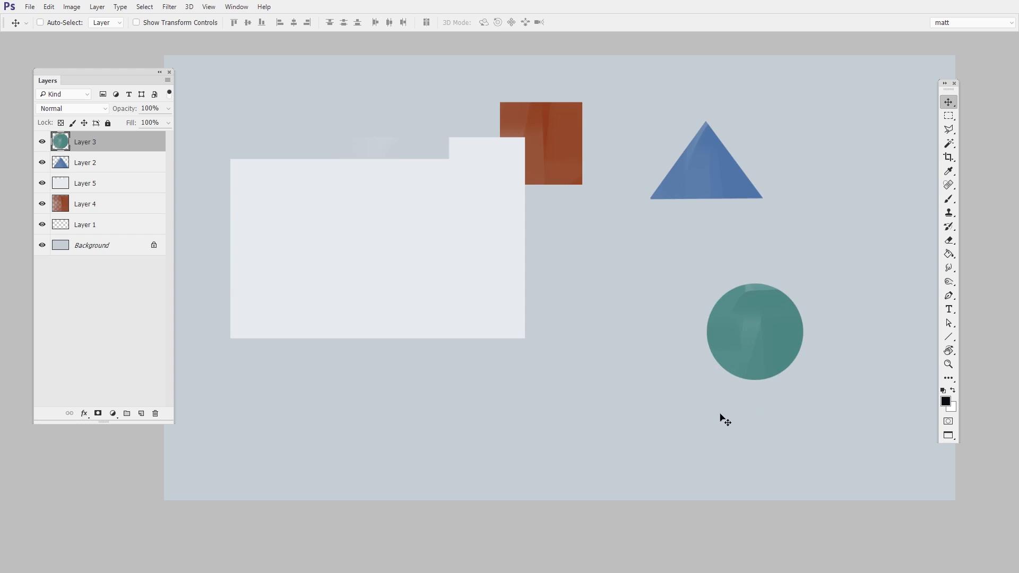
Pick the blue triangle on the canvas and move it right, and move the red square clear of the white shape.
ctrl+click(717, 176)
drag(753, 176, 887, 185)
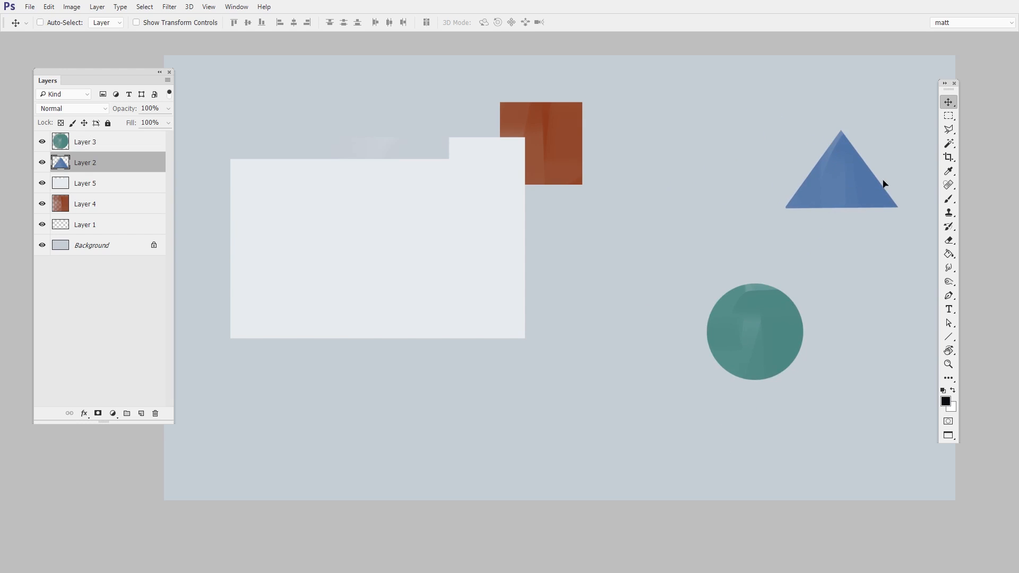
ctrl+click(553, 141)
drag(553, 141, 645, 183)
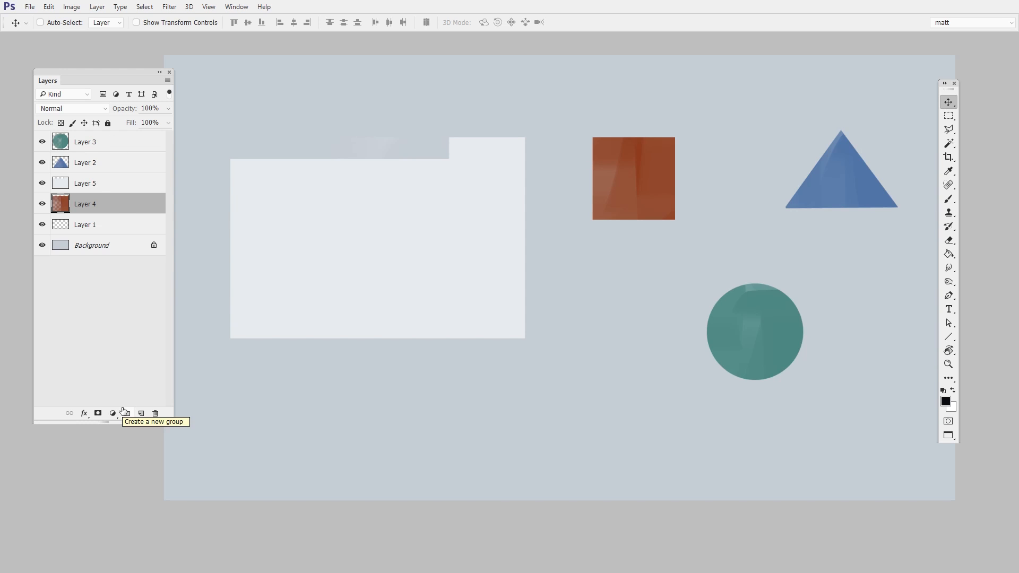
Rename Layer 4 to "red square".
double_click(88, 204)
text(red square)
key(Return)
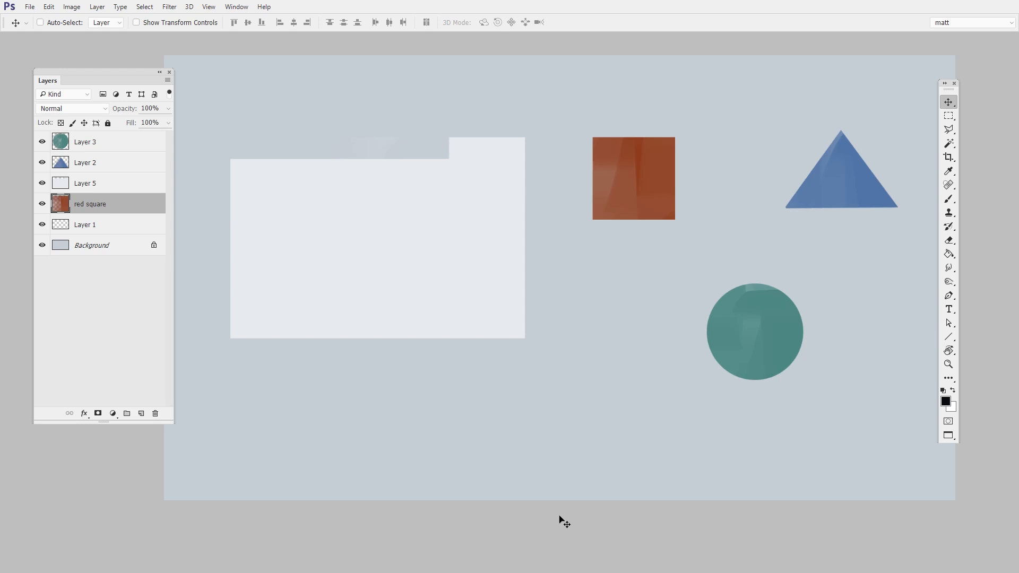
Move the red square slightly up and right, and place two duplicates of it in a diagonal row down to the left.
drag(642, 172, 660, 143)
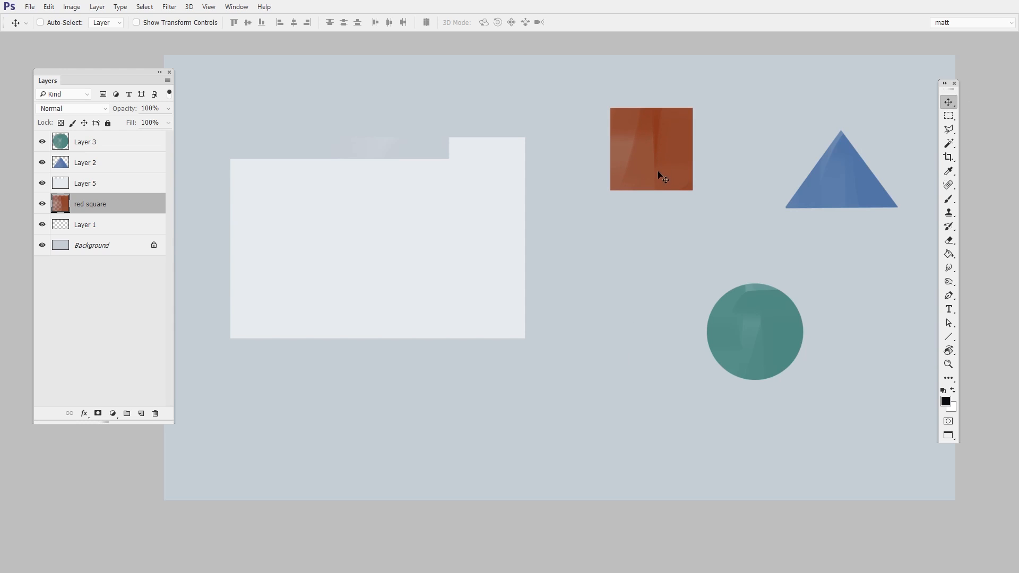
drag(665, 129, 625, 255)
drag(625, 302, 565, 420)
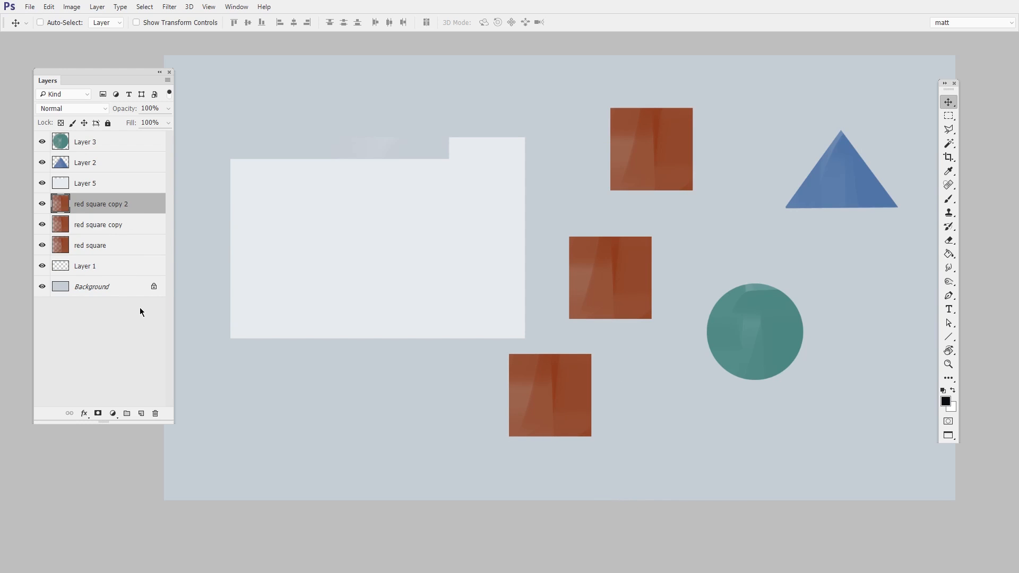
Pick each of the three red squares directly on the canvas and reposition them, ending with the uppermost one shifted right.
drag(589, 414, 646, 426)
drag(624, 287, 661, 284)
drag(675, 176, 657, 129)
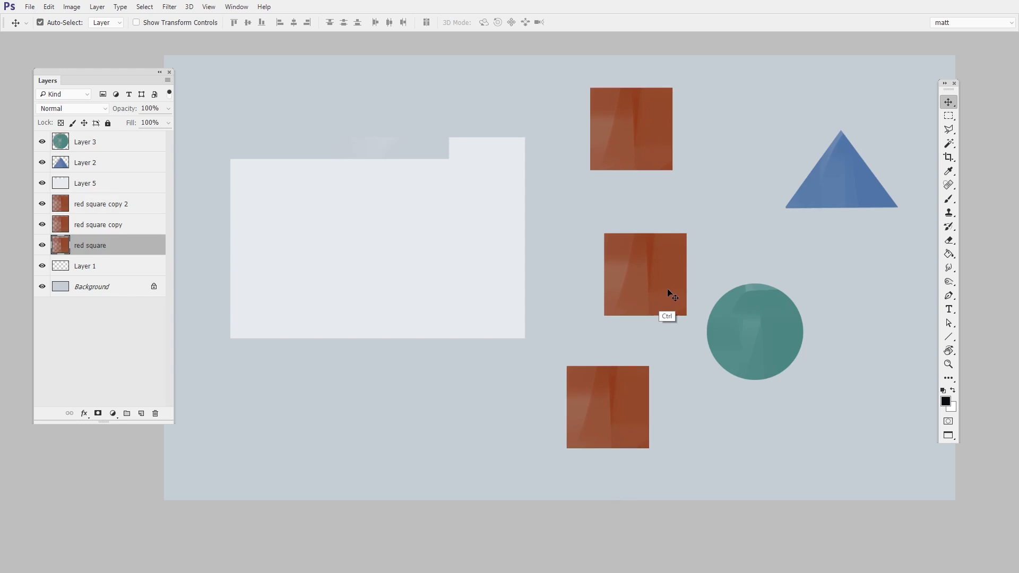
drag(666, 291, 624, 268)
drag(609, 409, 615, 386)
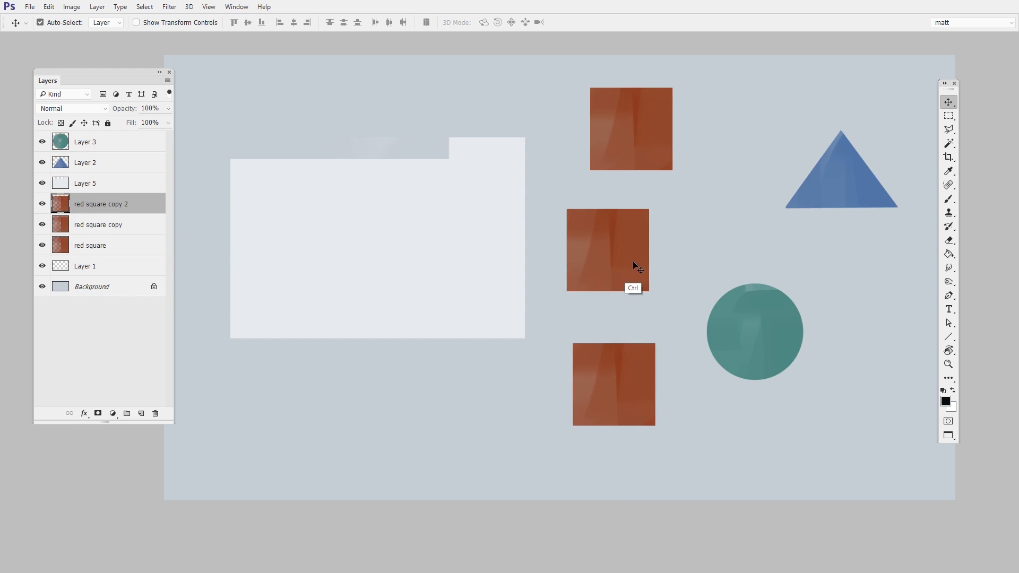
click(648, 220)
drag(662, 132, 722, 135)
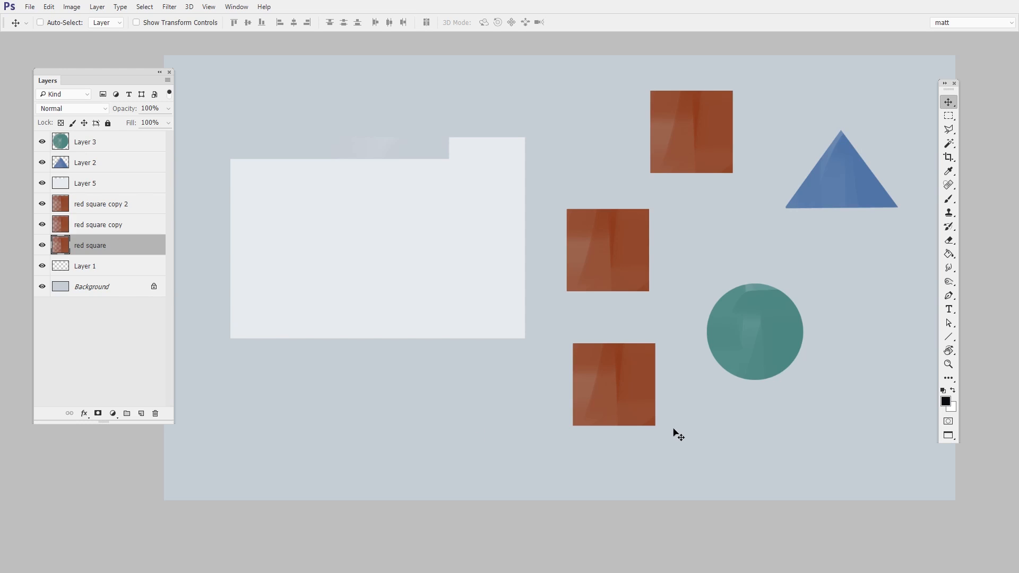
Move Layer 5 beneath the three red square layers and arrange all three red squares on top of the white shape.
drag(633, 394, 273, 225)
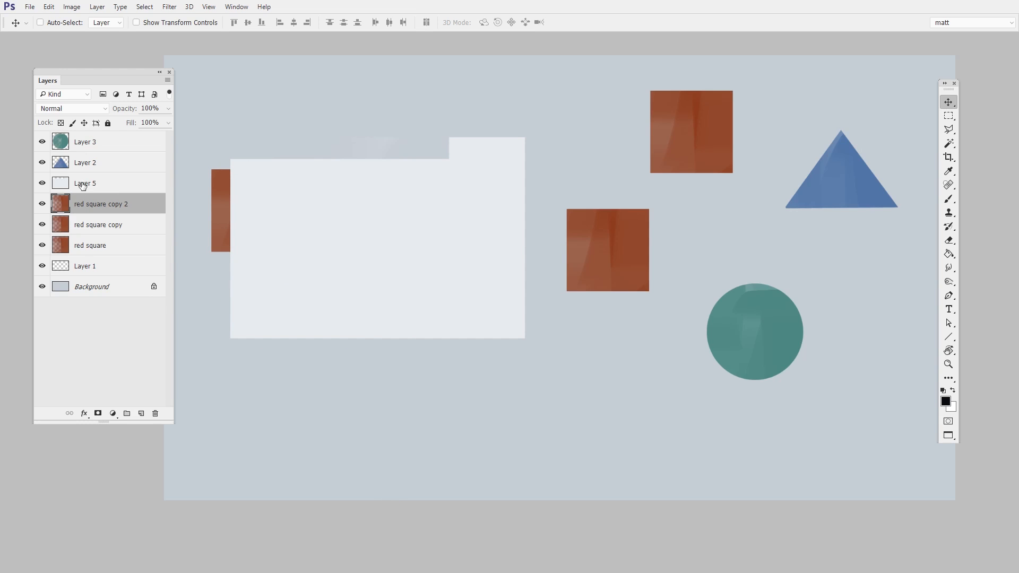
drag(105, 183, 112, 255)
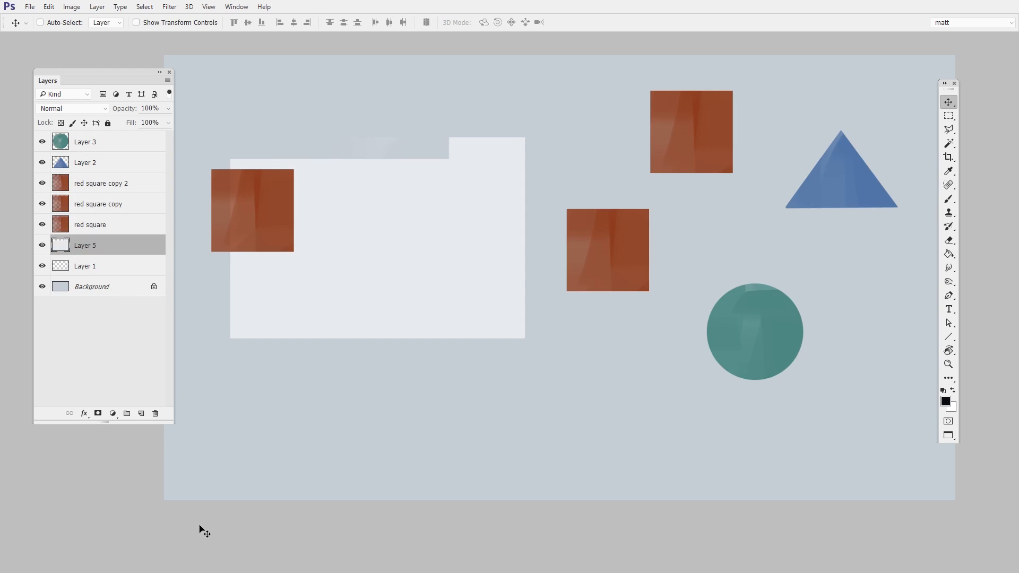
drag(271, 210, 308, 221)
drag(605, 259, 386, 289)
drag(685, 143, 471, 228)
drag(384, 300, 364, 314)
drag(477, 241, 459, 251)
drag(375, 311, 386, 303)
Select Layer 5 and move only the white shape slightly right and down behind the red squares.
click(108, 245)
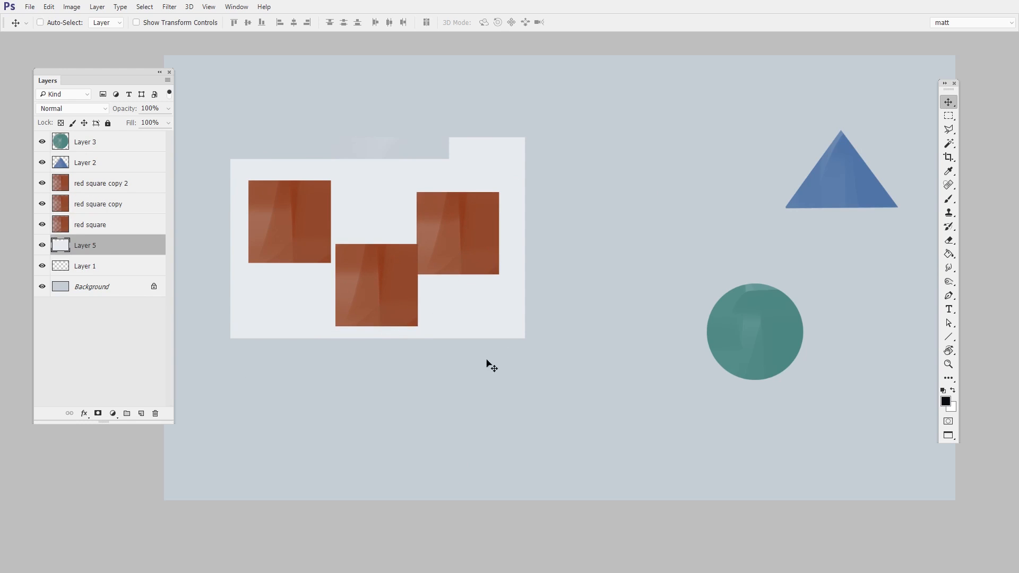
drag(555, 285, 694, 257)
drag(615, 256, 504, 325)
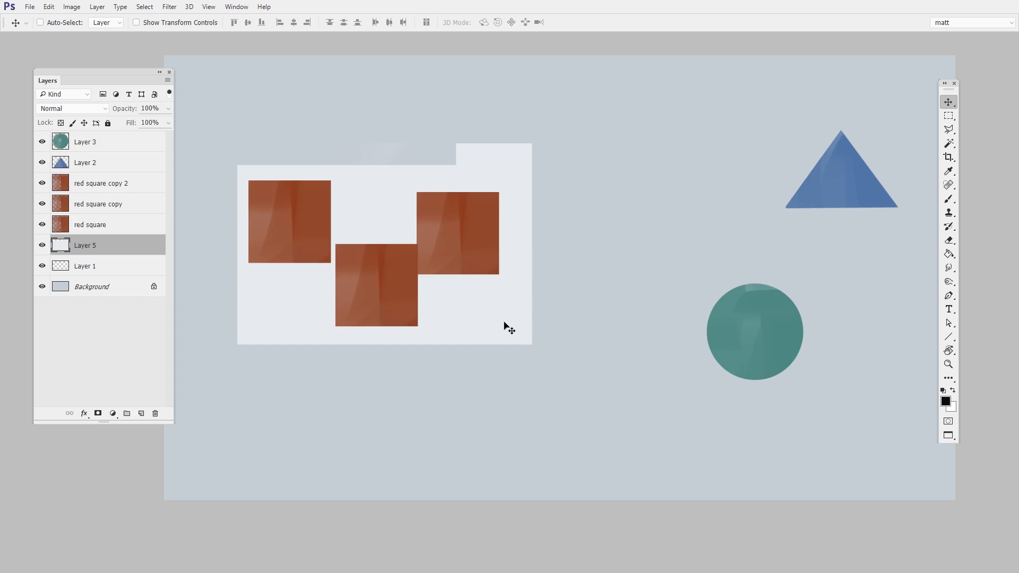
mouse_move(455, 234)
mouse_down()
mouse_move(467, 223)
mouse_move(456, 222)
mouse_up()
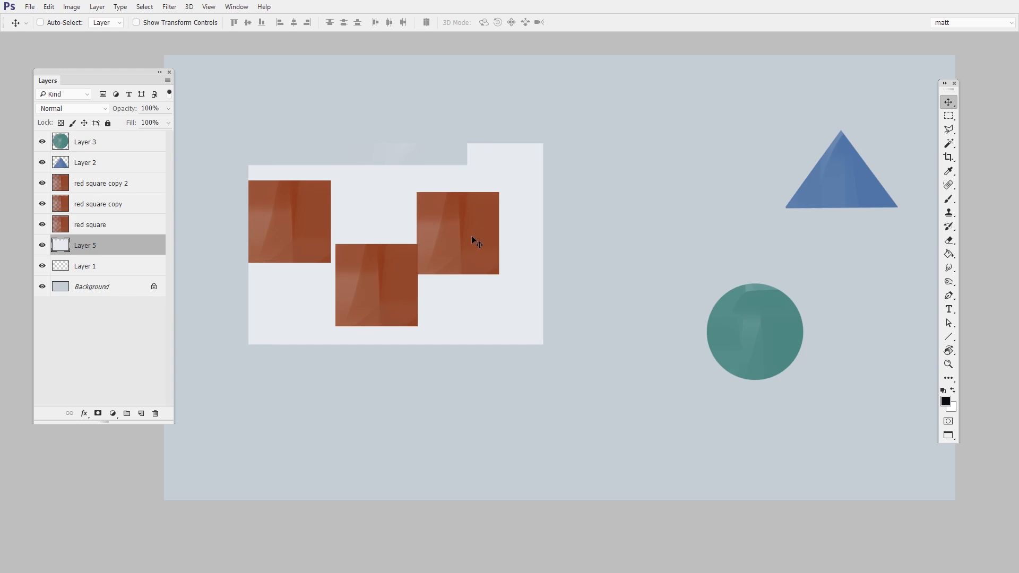
Group the three red square layers together with Layer 5 and expand the group to show its contents.
click(109, 183)
shift+click(112, 241)
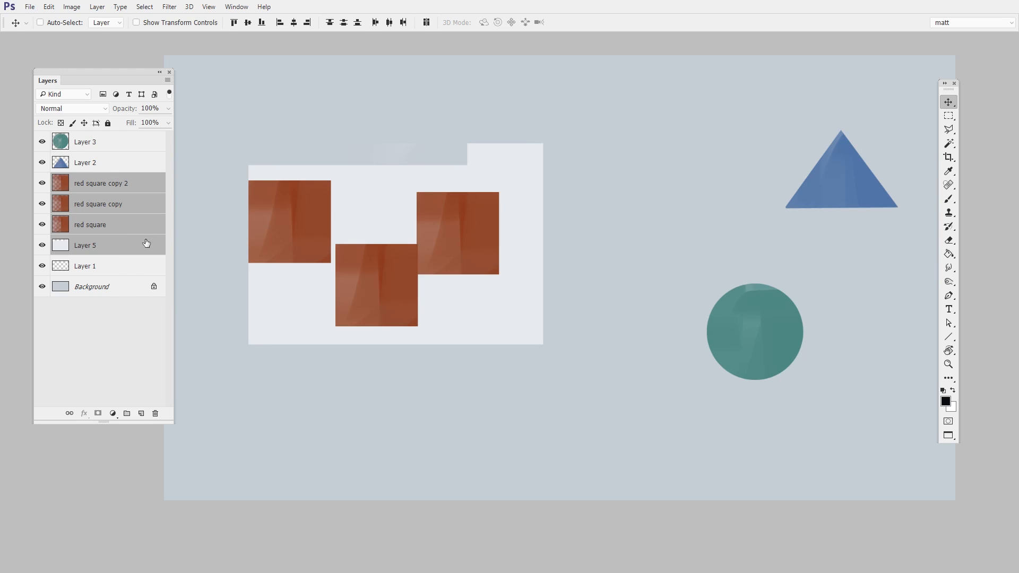
click(127, 415)
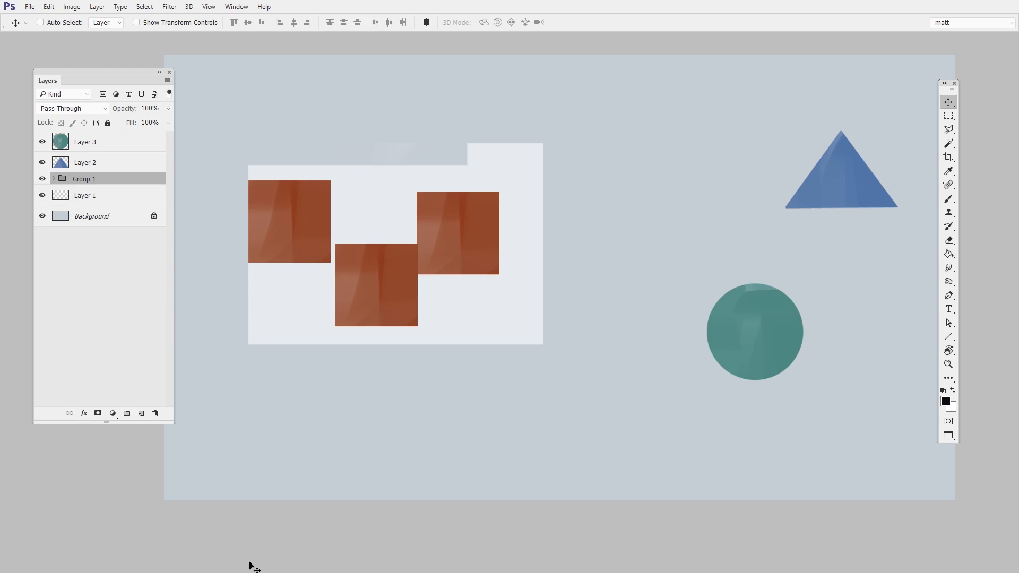
click(54, 178)
click(55, 179)
click(55, 179)
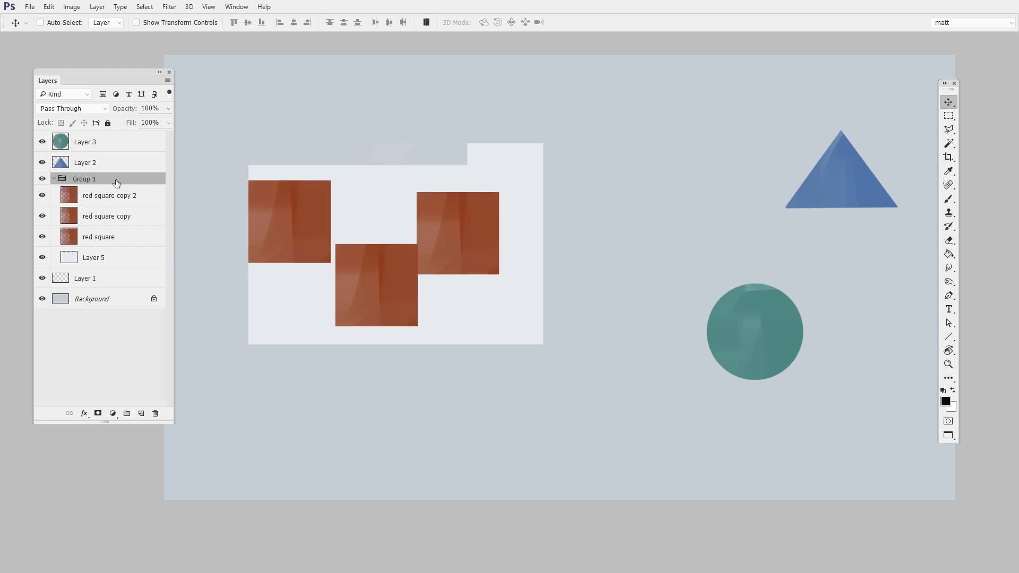
Select individual red square layers inside Group 1, reselect the whole group and move it slightly up and right.
click(119, 197)
click(119, 218)
click(119, 236)
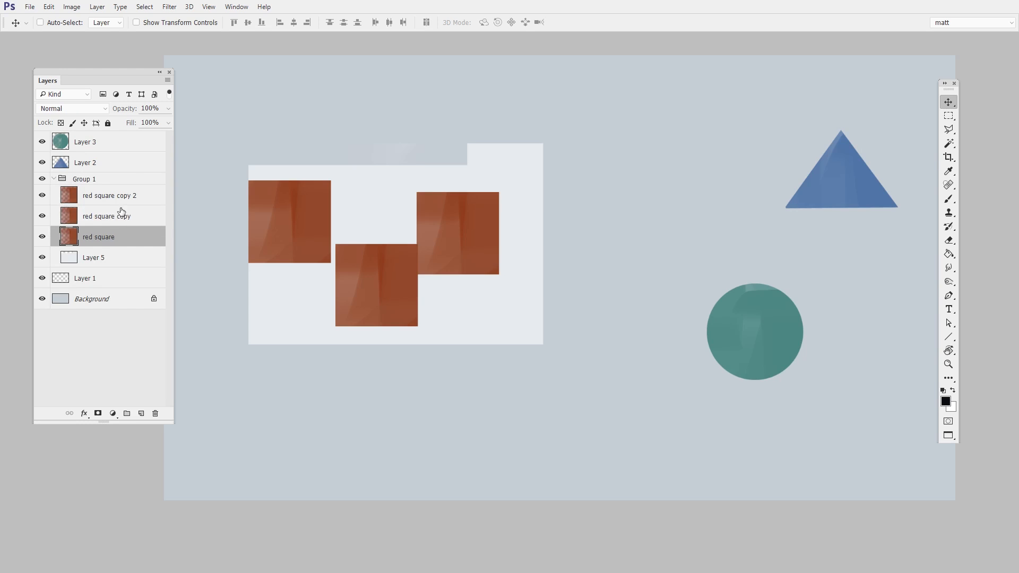
click(112, 182)
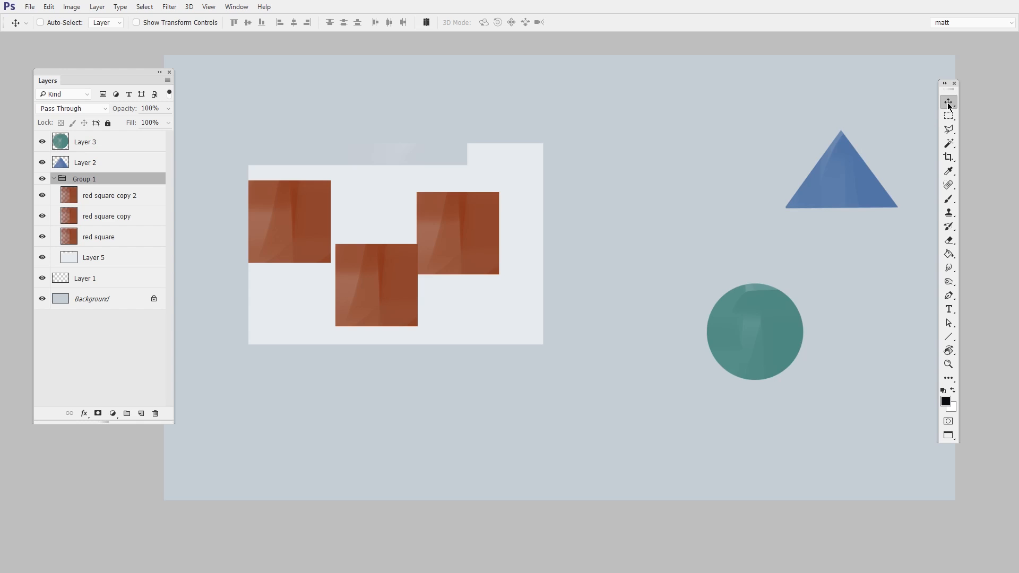
drag(514, 282, 540, 257)
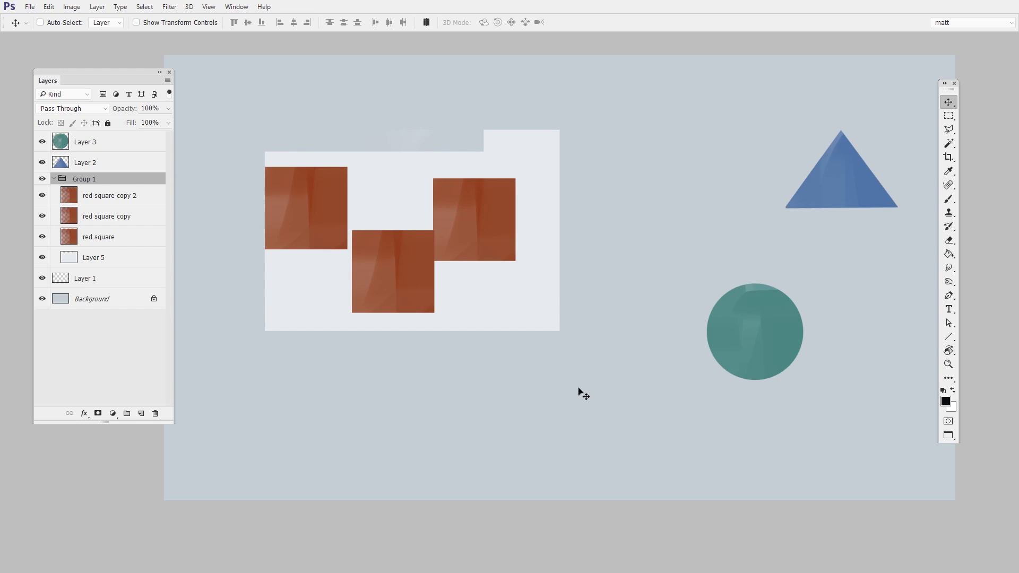
Try stretching Group 1 wider and shorter with Free Transform, and undo the transformation.
key(ctrl+t)
drag(559, 330, 635, 309)
key(Return)
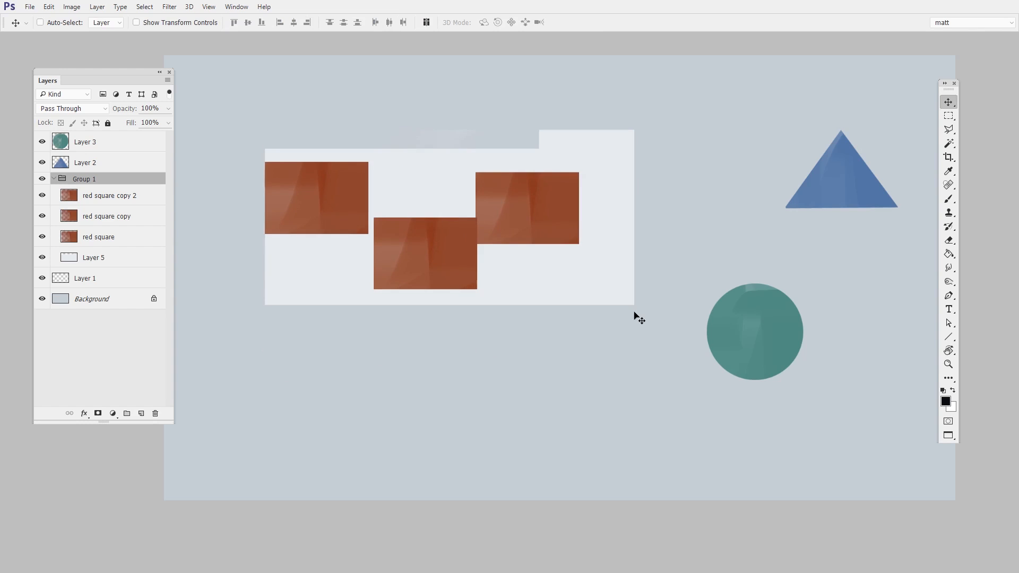
key(ctrl+z)
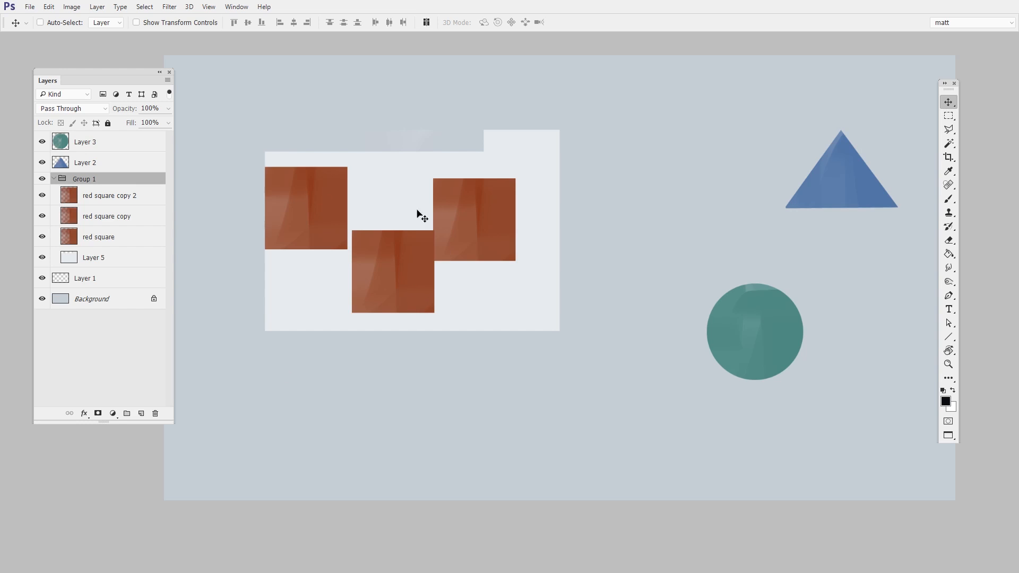
Move the leftmost red square out beside the blue triangle, and shift the whole of Group 1 slightly left.
ctrl+click(327, 203)
drag(325, 238, 720, 199)
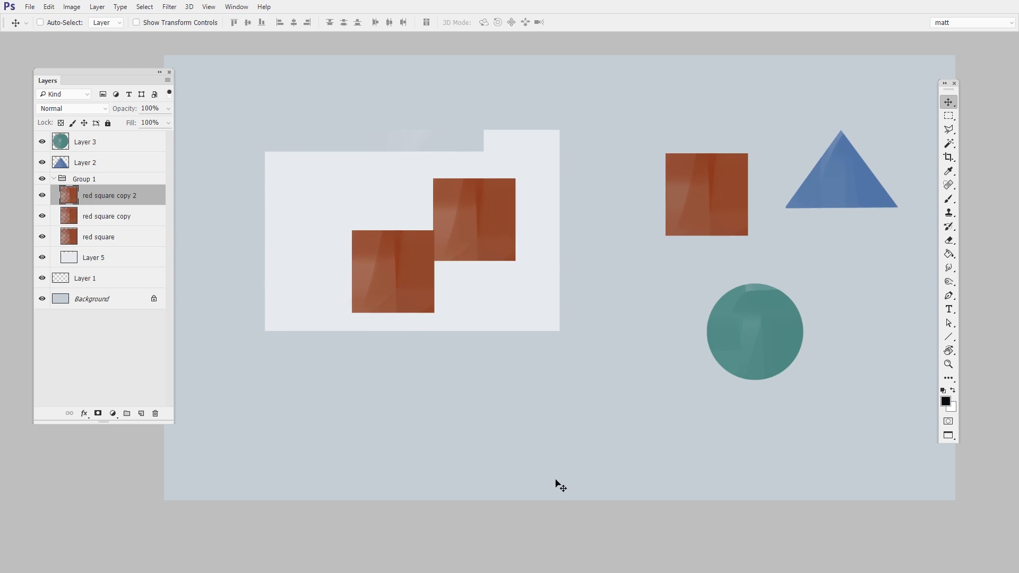
click(95, 180)
drag(630, 473, 560, 374)
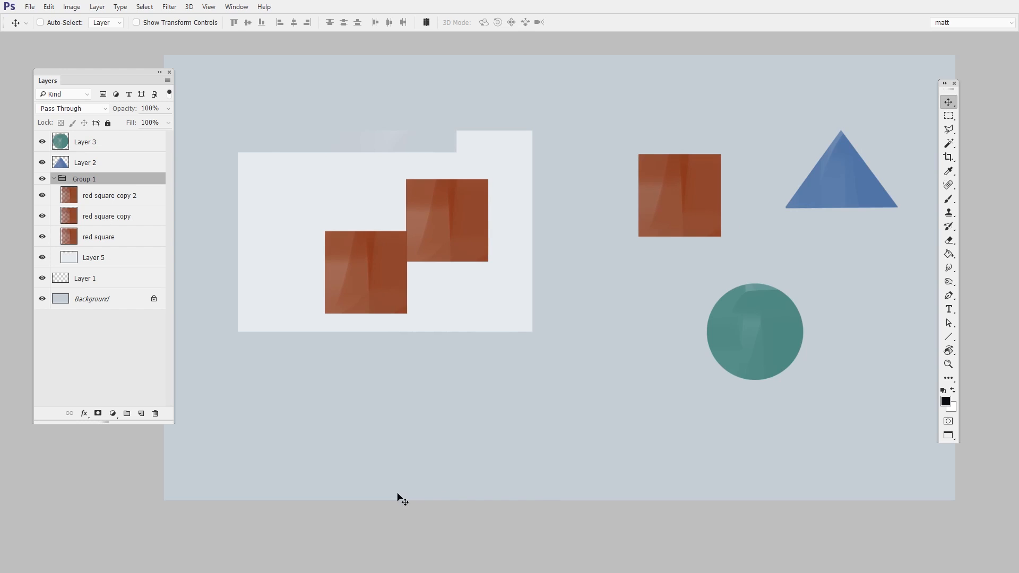
Return the outlying red square to the white shape's upper left and spread the other two to the upper right and lower middle.
ctrl+click(700, 208)
drag(700, 208, 336, 215)
ctrl+click(396, 282)
ctrl+click(451, 233)
drag(451, 233, 481, 224)
ctrl+click(384, 275)
drag(383, 274, 392, 295)
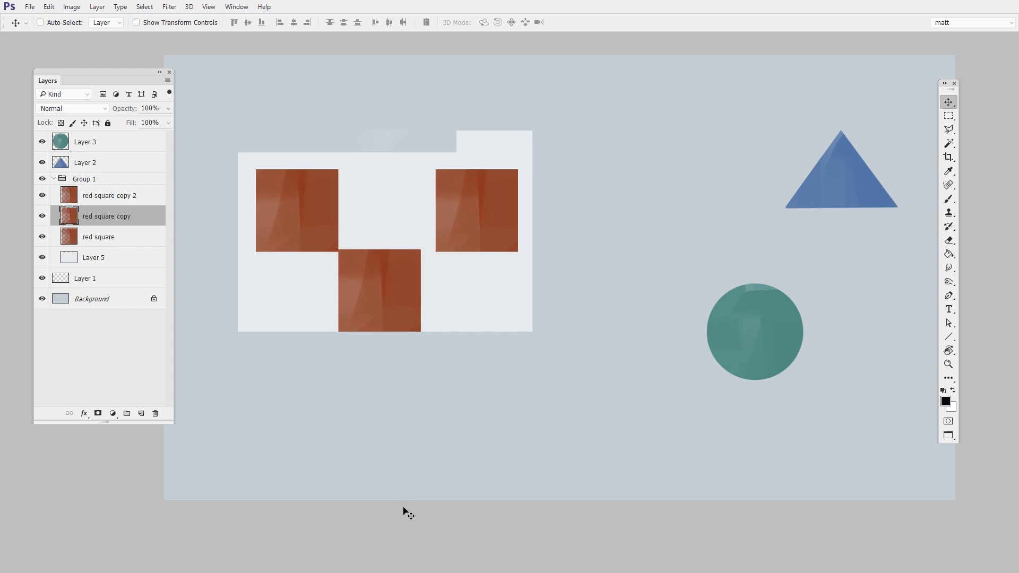
Nudge the lower middle red square right until its right edge lines up with the upper-right square's left edge.
key(shift+Right)
key(shift+Right)
key(shift+Right)
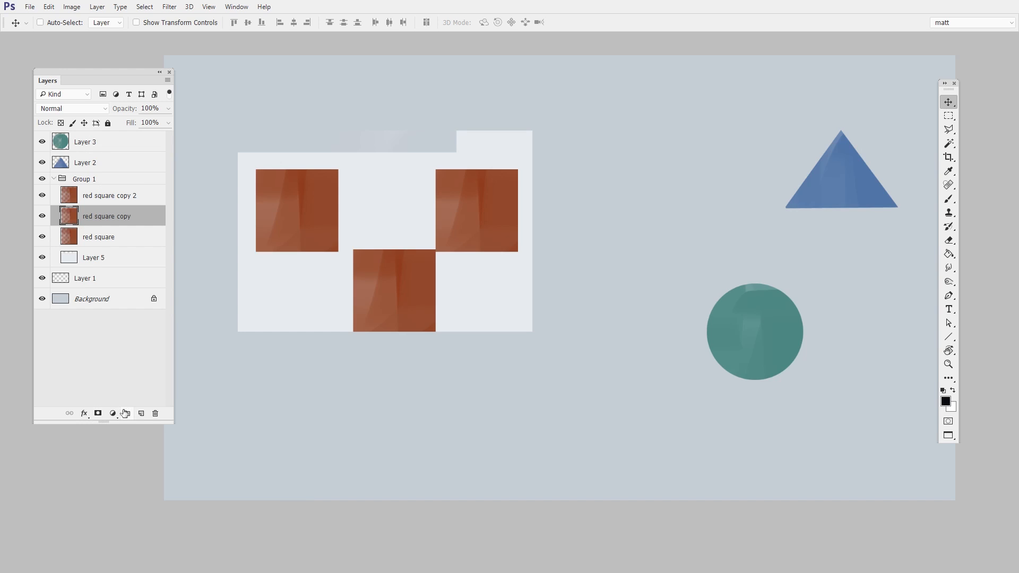
Collapse Group 1, and hide and show the whole group.
click(54, 178)
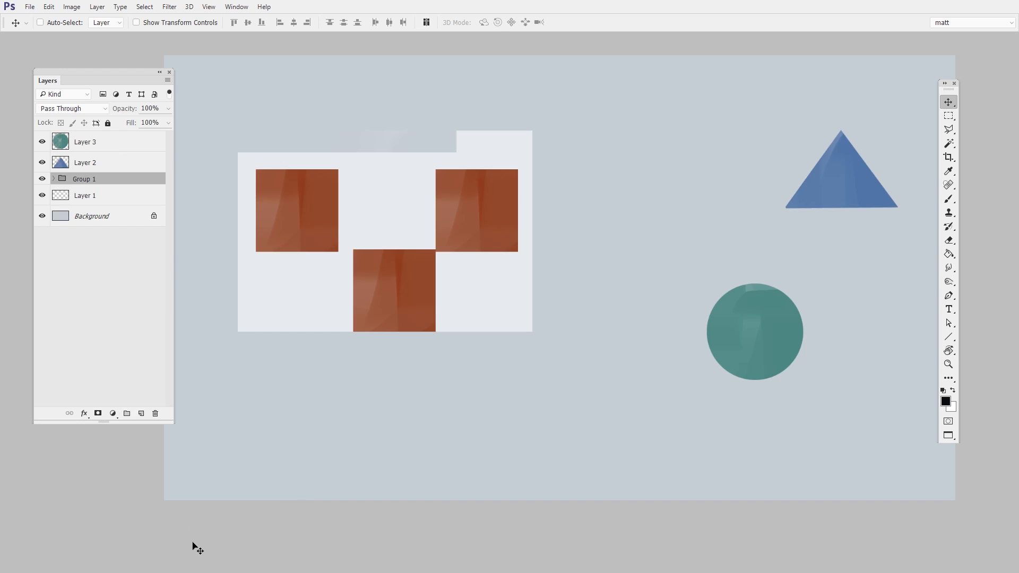
click(42, 179)
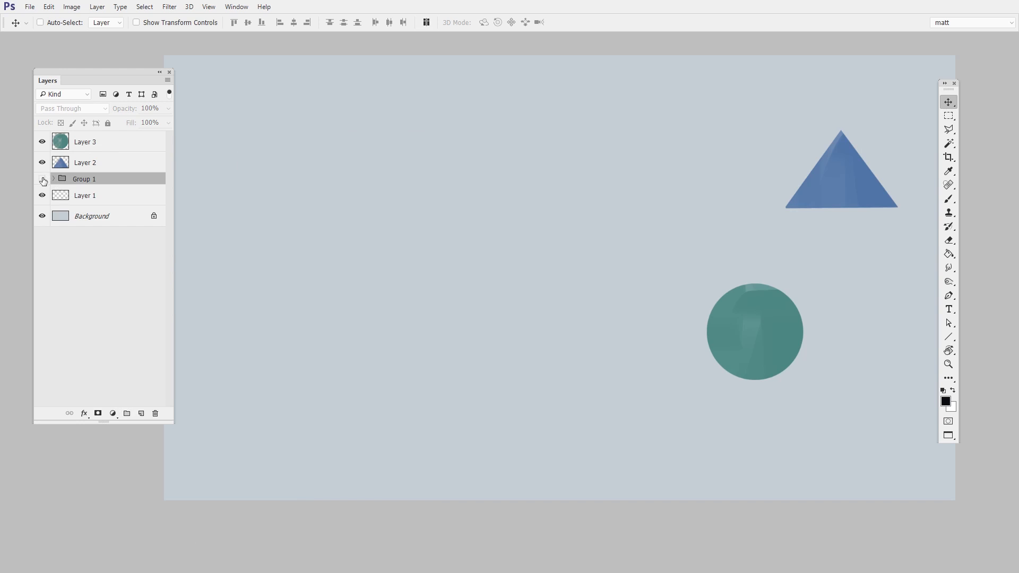
click(42, 179)
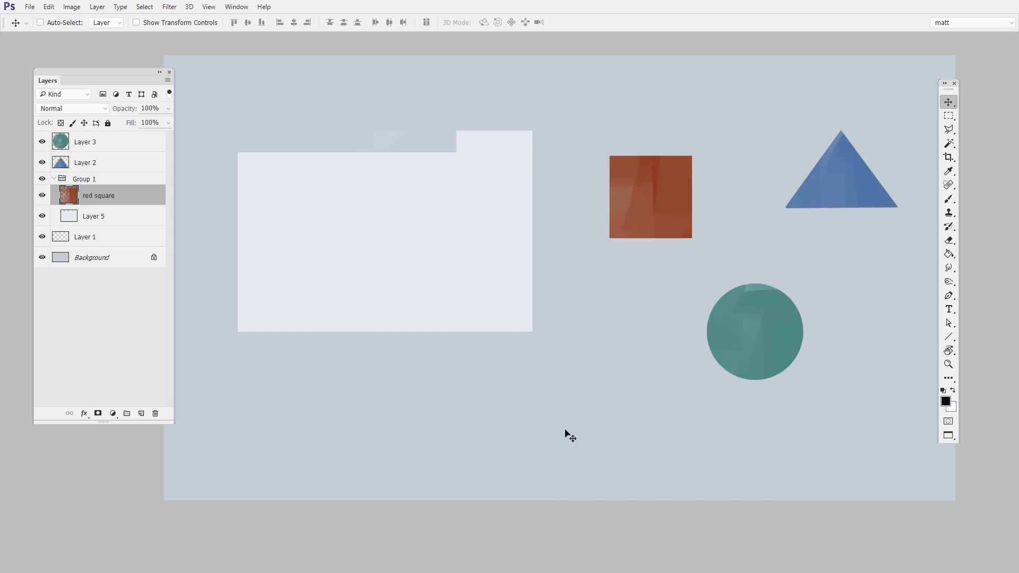
Move the green circle left and slightly down, and place a duplicate of the red square over the white shape's lower edge.
drag(750, 353, 716, 352)
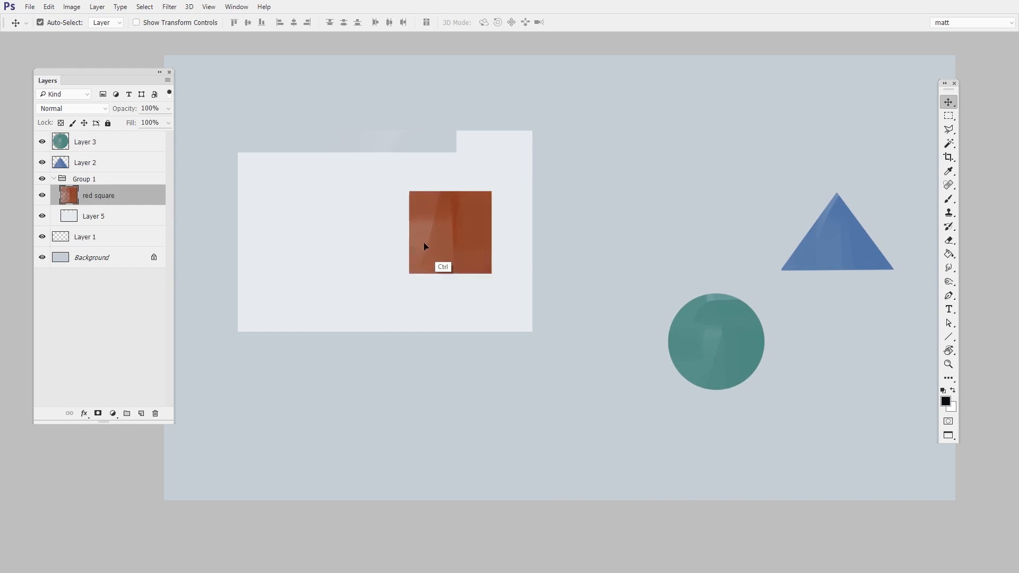
drag(423, 242, 483, 345)
Select both red square layers, move them out of Group 1 to just above it, and put them in their own group.
ctrl+shift+click(359, 253)
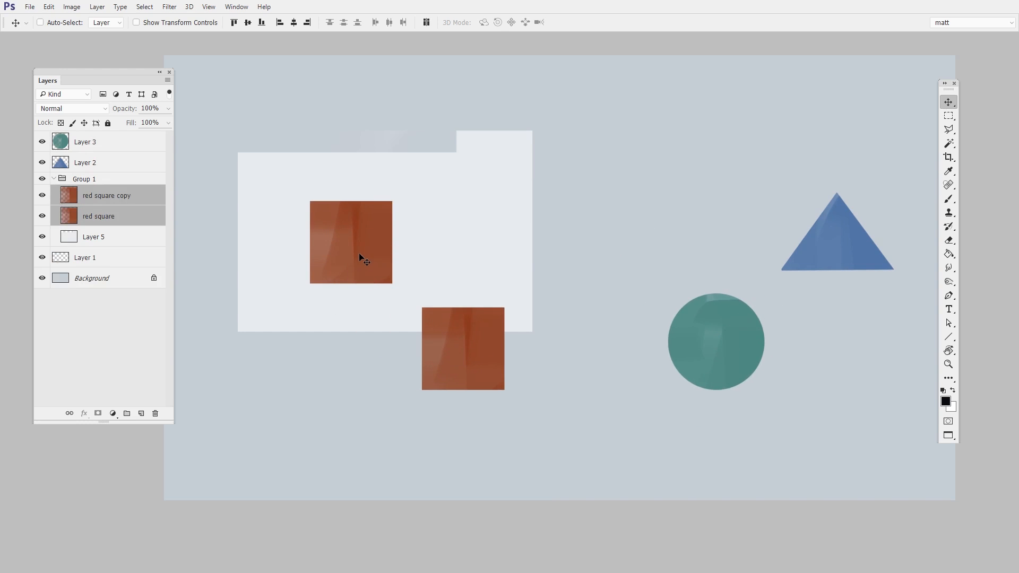
mouse_move(116, 195)
mouse_down()
mouse_move(116, 166)
mouse_move(116, 175)
mouse_up()
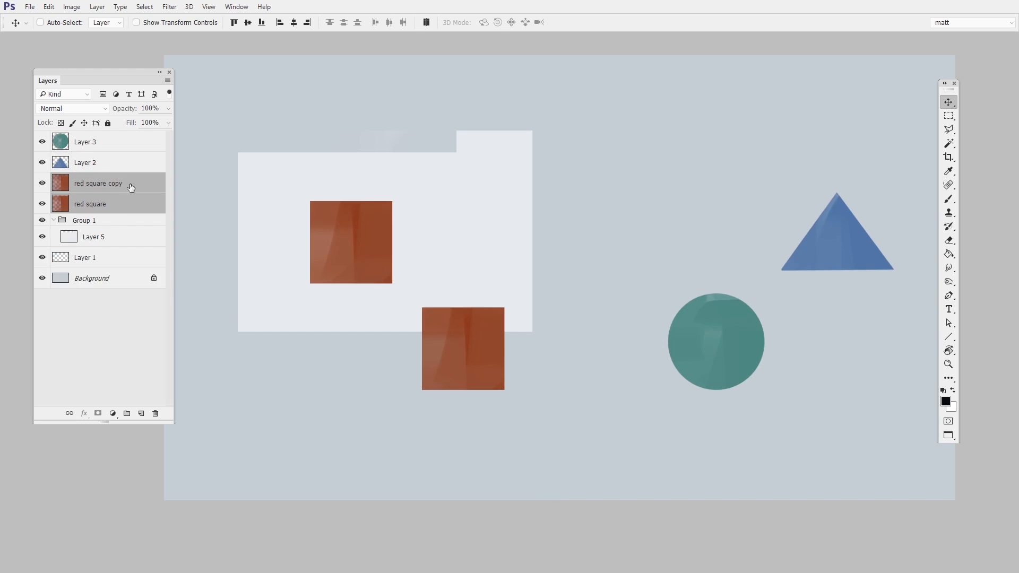
click(127, 414)
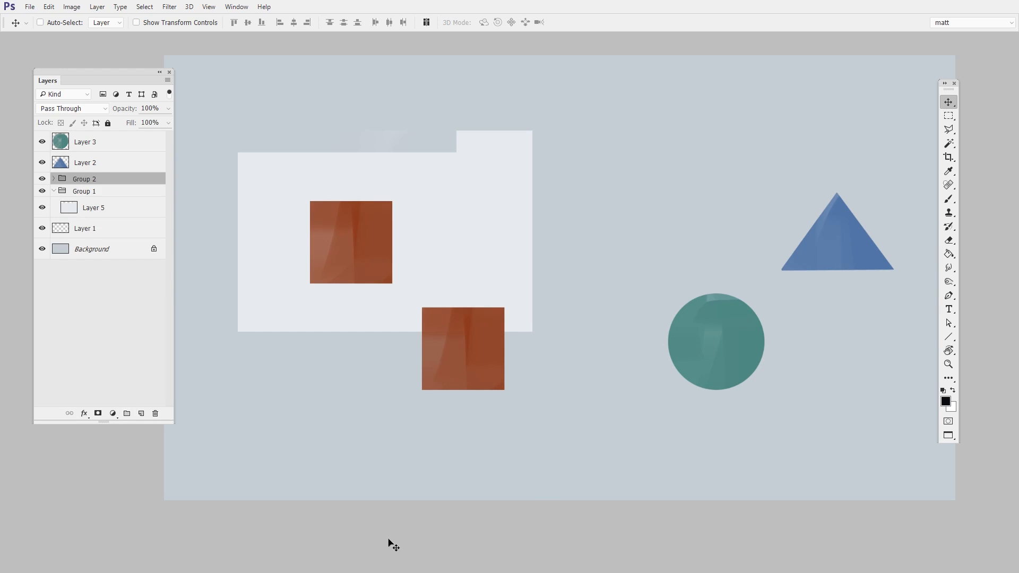